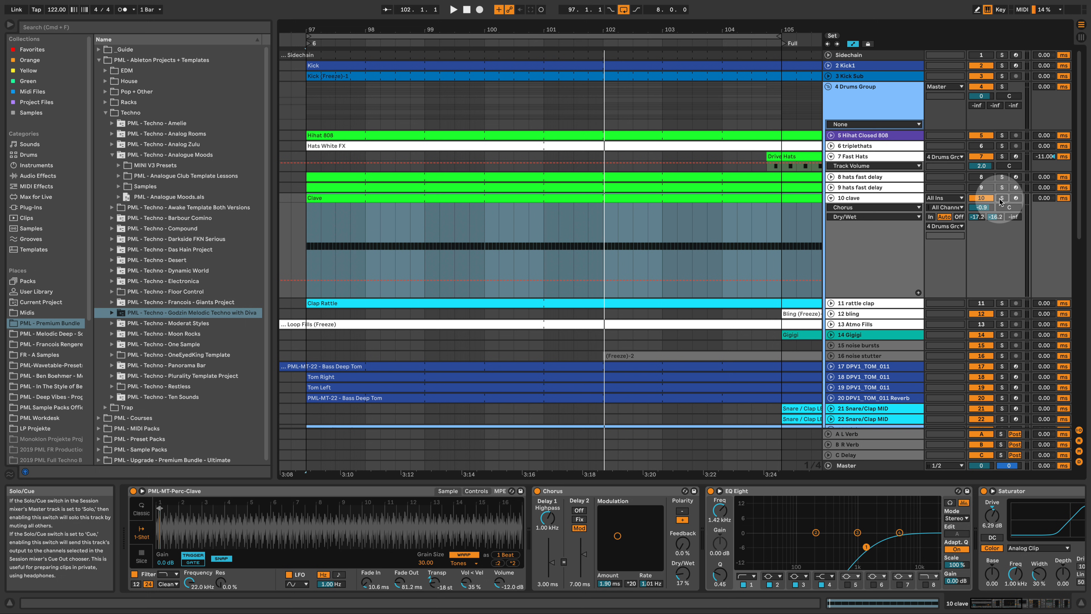
Step: Solo the clave track in the drums group and start playback from bar 97
left_click(1002, 198)
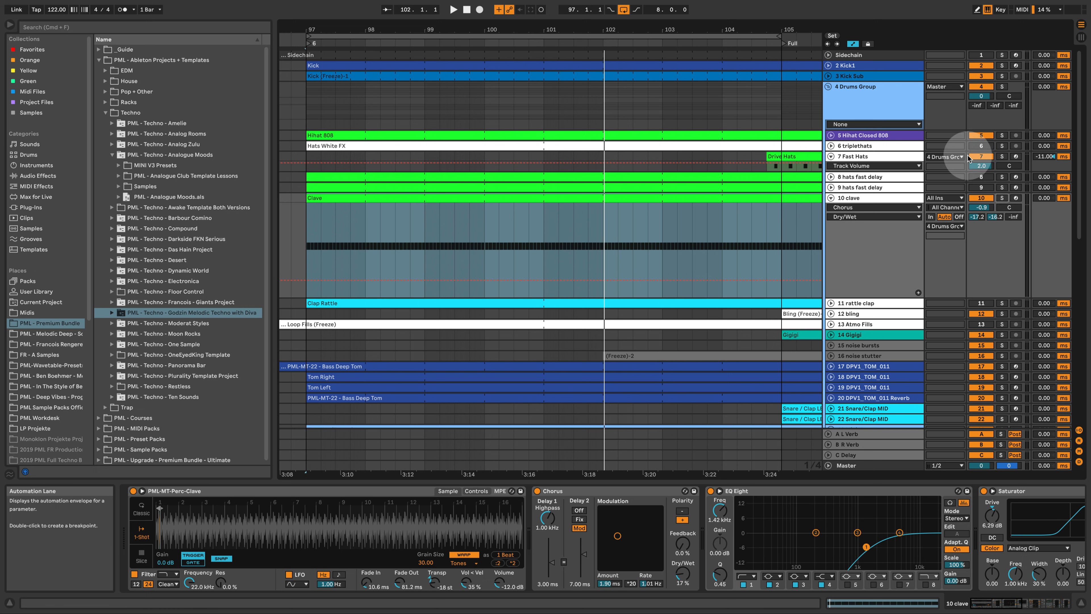
scroll(842, 112, "down", 4)
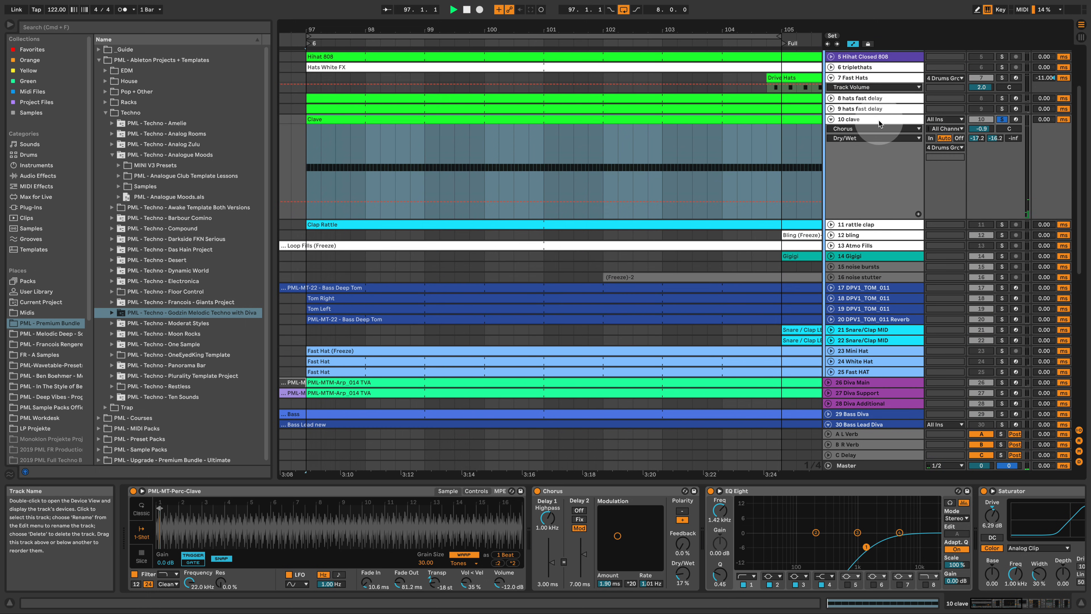
key("space")
scroll(547, 112, "down", 1)
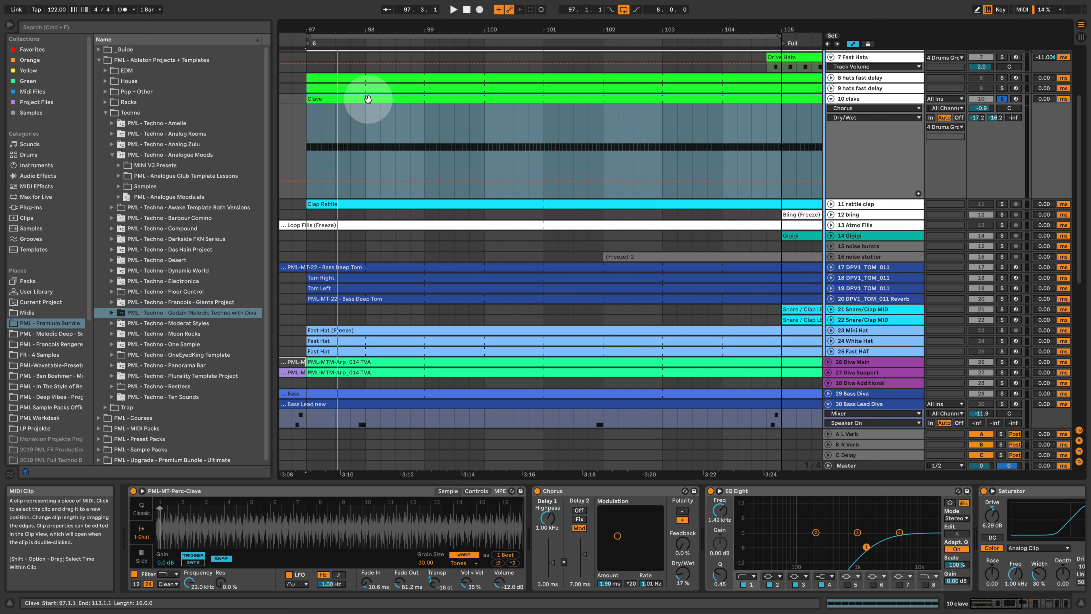
Step: Open the Clave MIDI clip, enlarge its velocity lane and play back the existing pattern
double_click(368, 99)
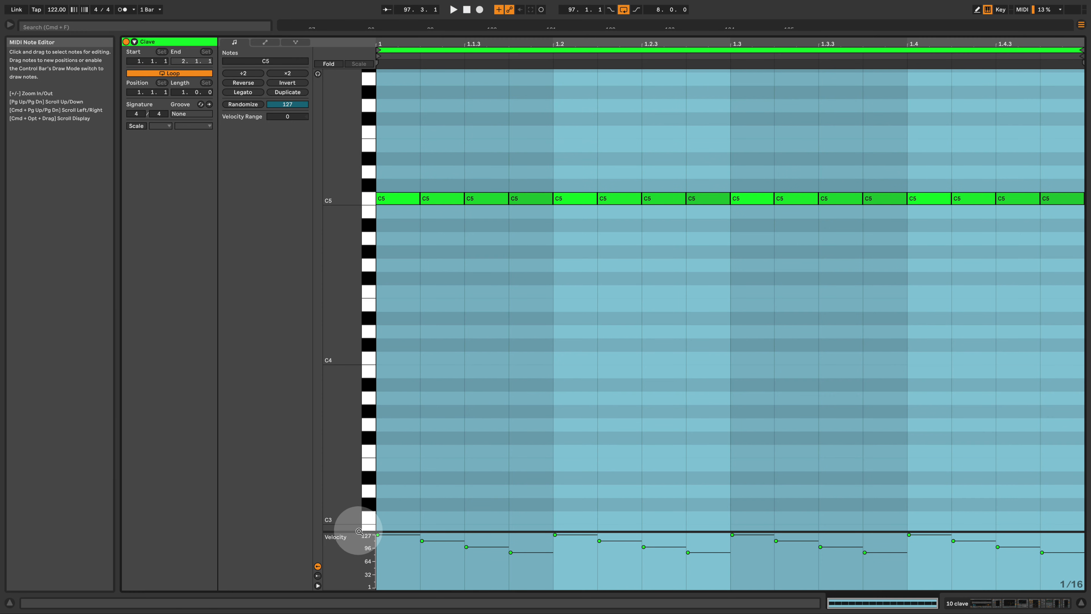
left_click_drag(348, 535, 328, 320)
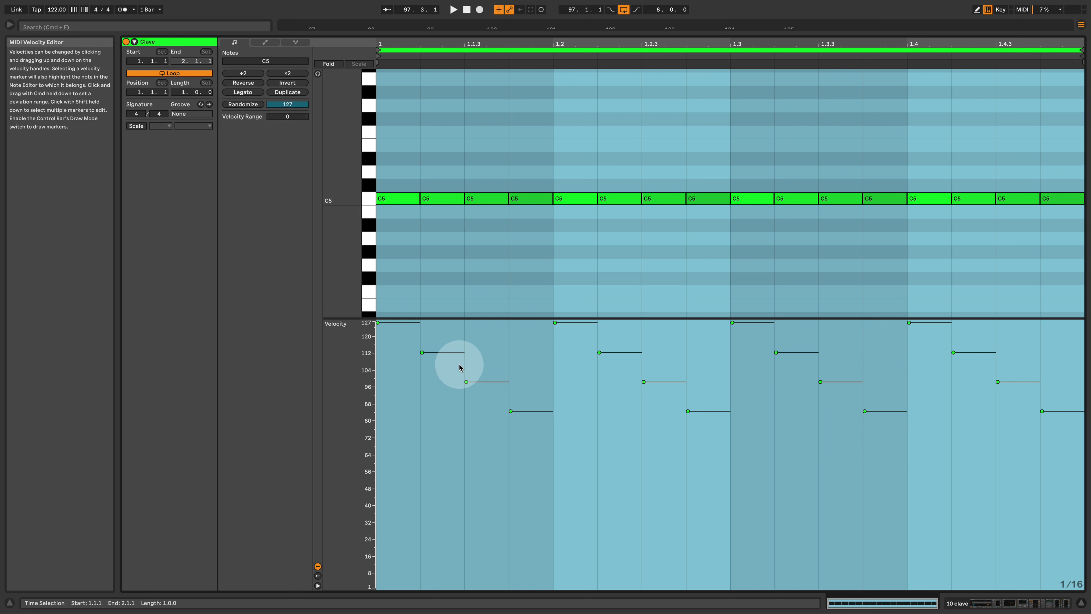
key("space")
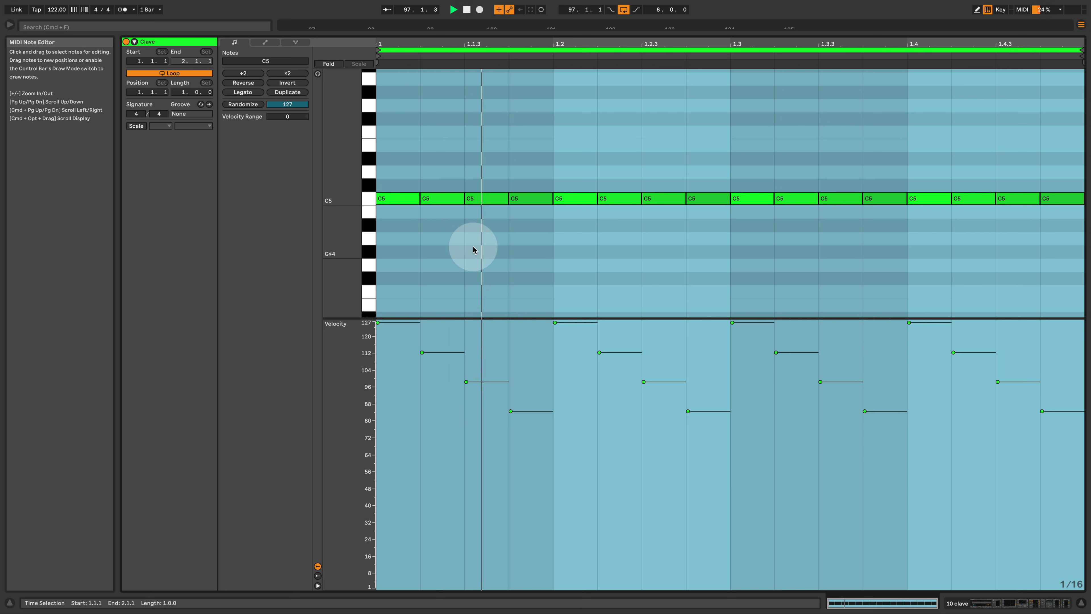
left_click(612, 271)
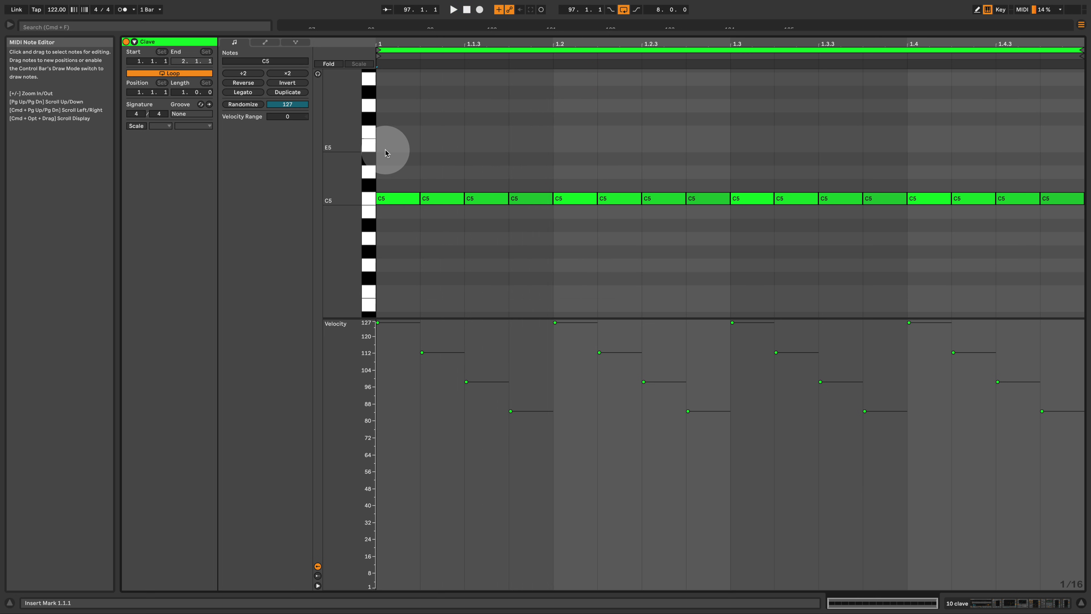
Step: Select all the C5 notes, draw their velocities level at the maximum of 127 and audition the clip
left_click_drag(387, 150, 1081, 348)
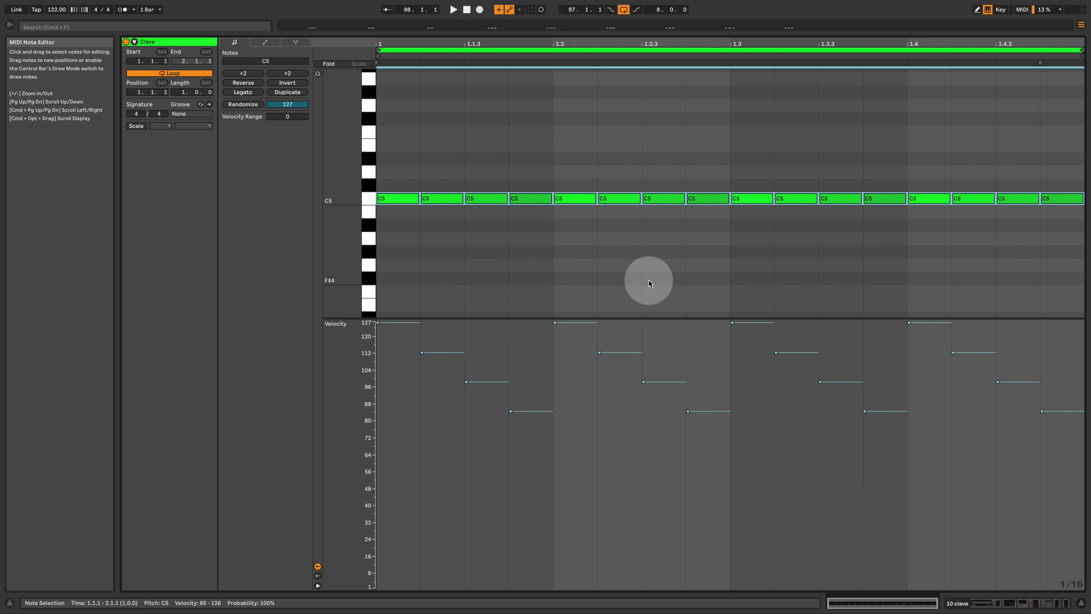
key("b")
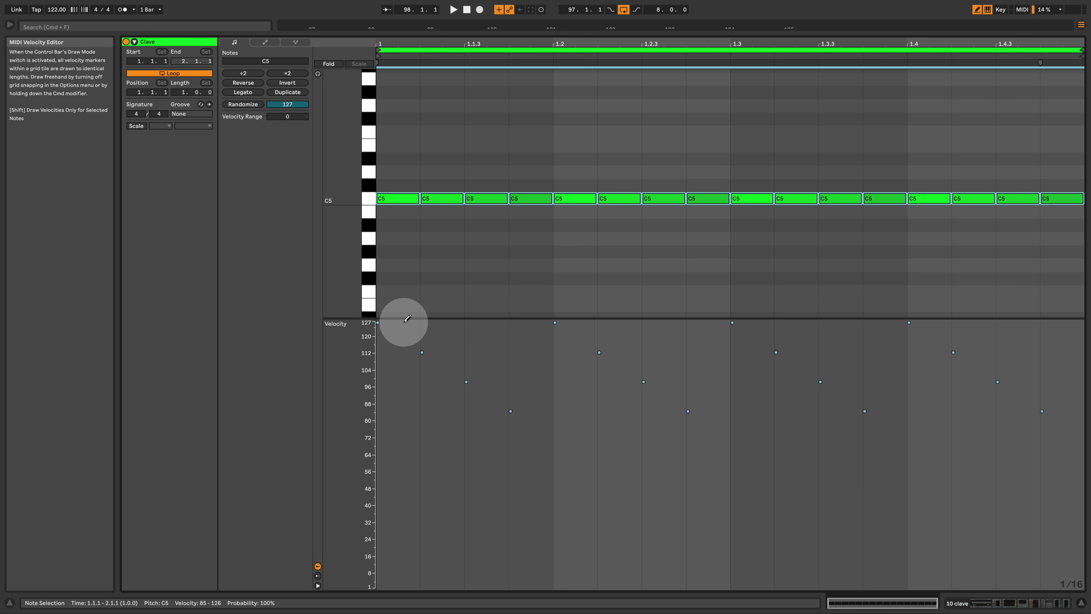
left_click_drag(444, 310, 1071, 288)
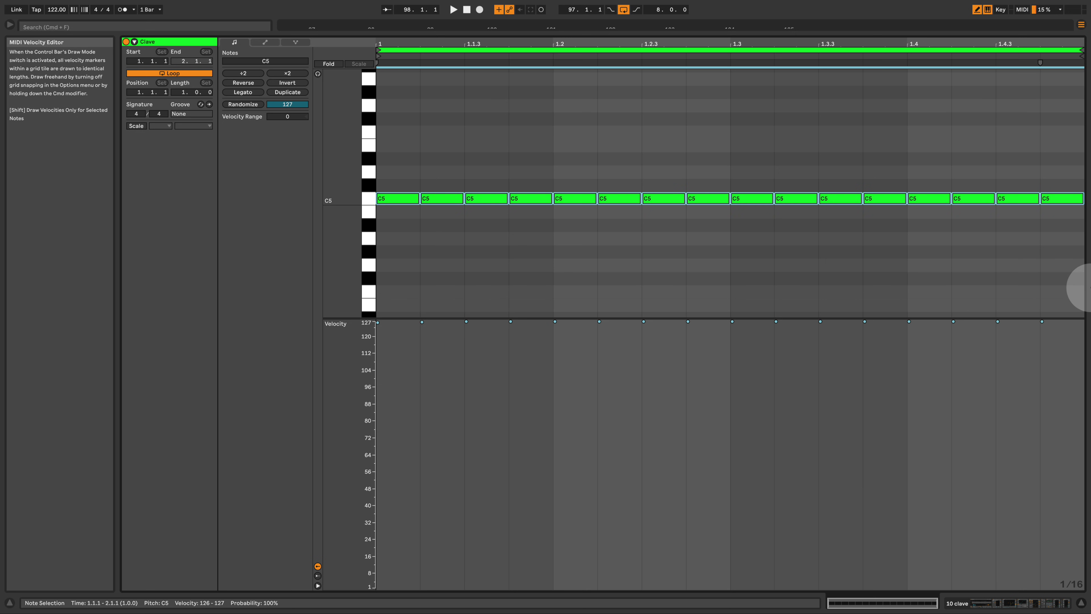
key("b")
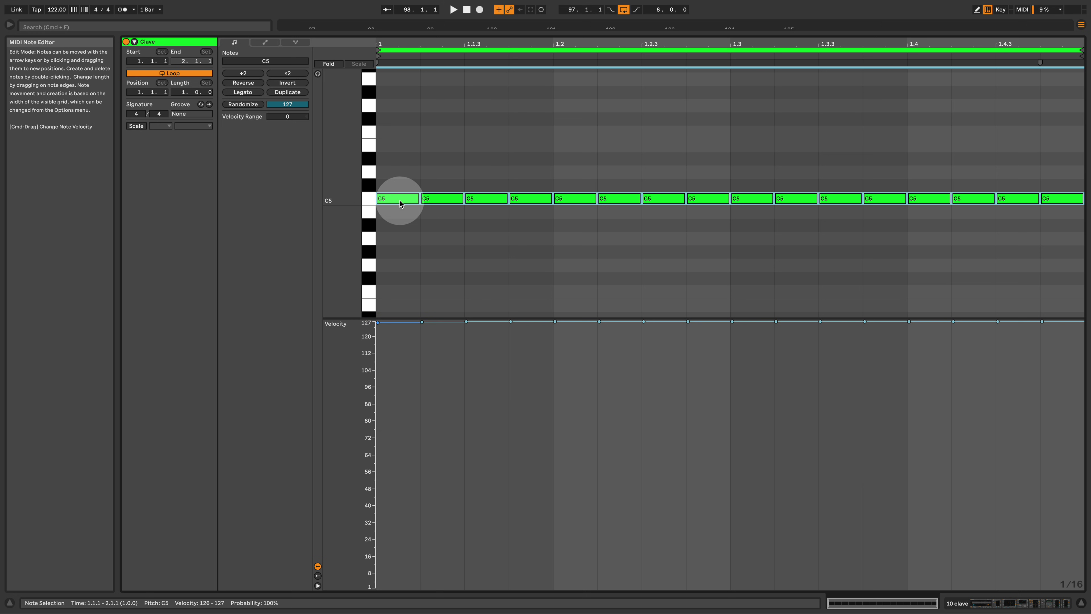
key("space")
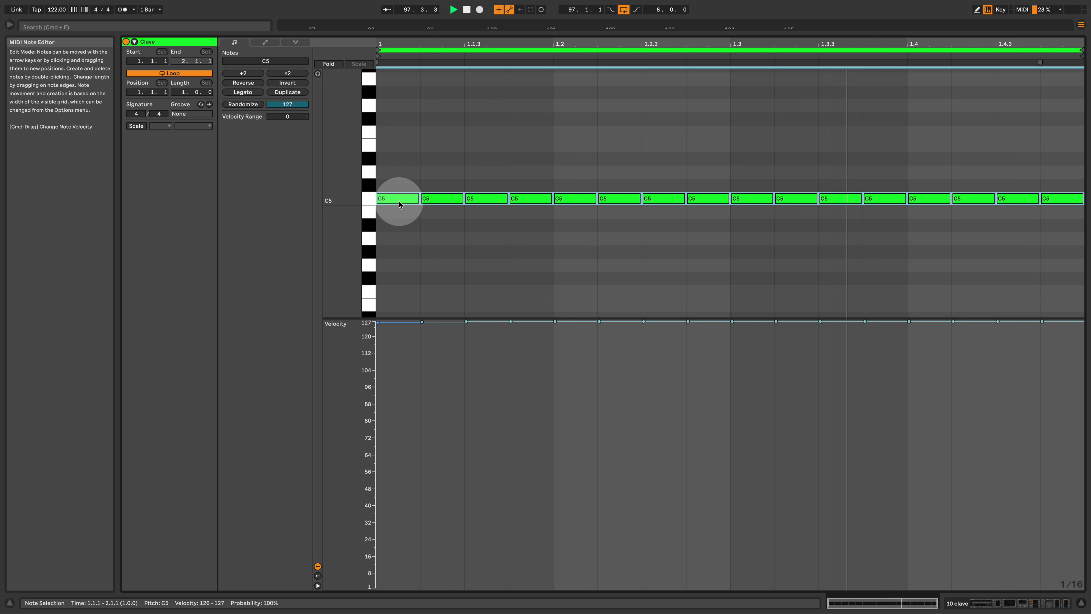
key("space")
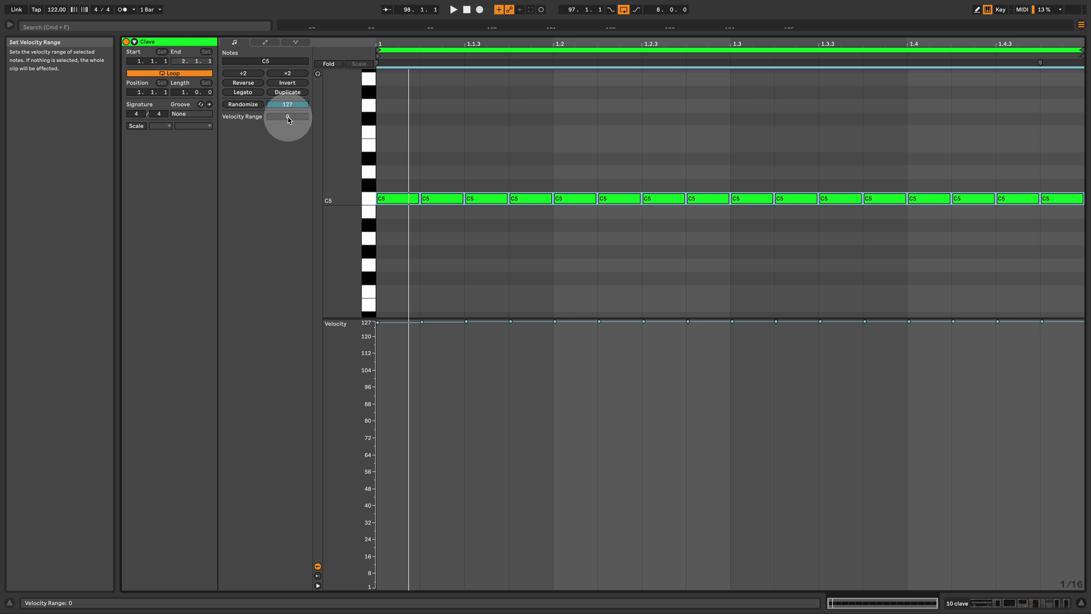
Step: Set the velocity range of all the notes to -127 and play the clip
mouse_move(281, 116)
left_mouse_down()
mouse_move(281, 103)
mouse_move(287, 196)
left_mouse_up()
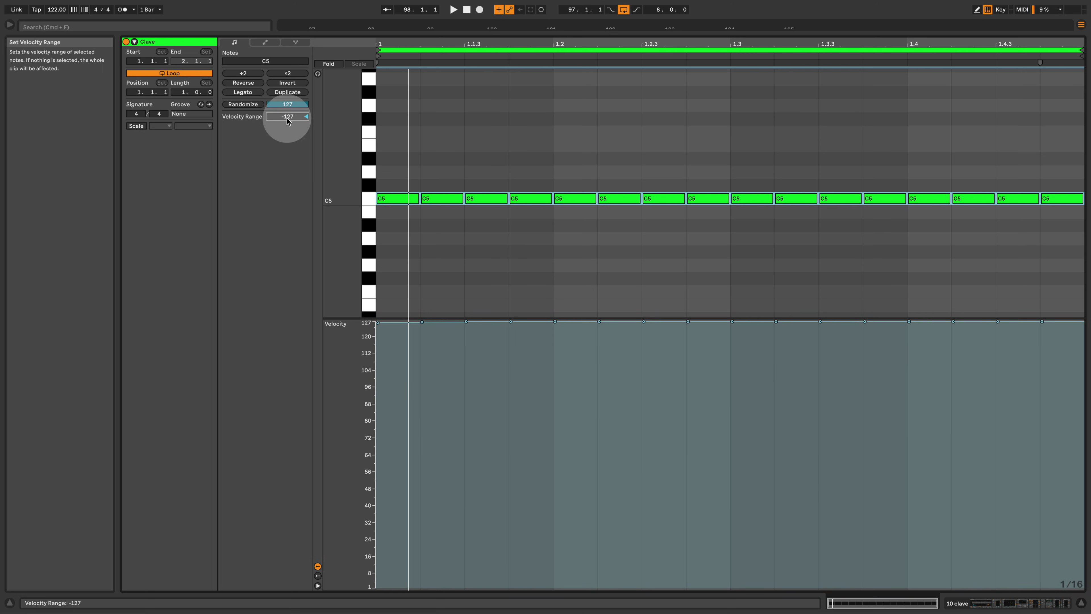
left_click(440, 362)
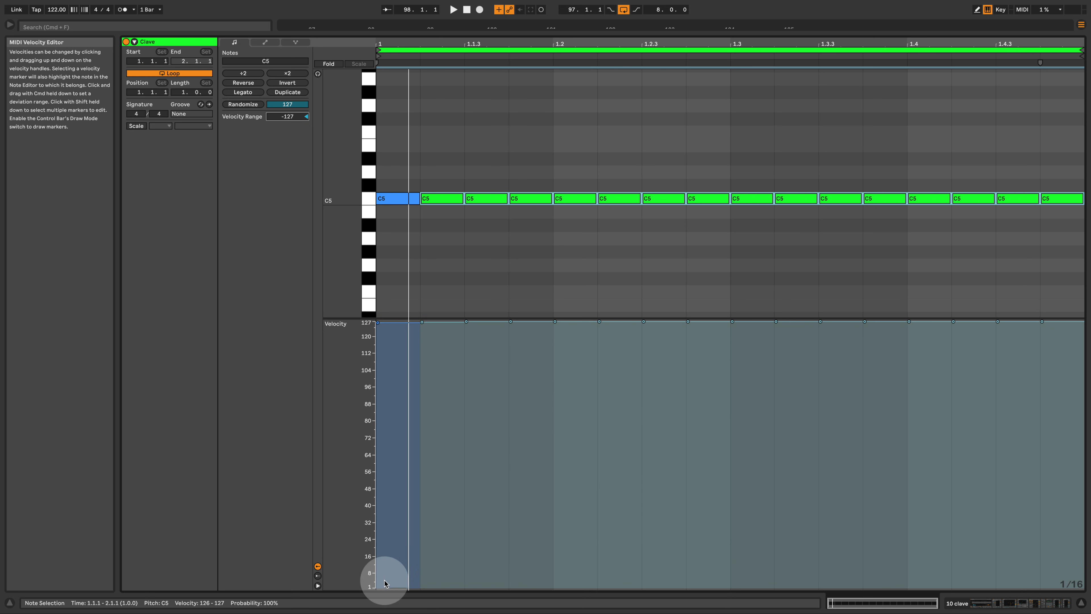
left_click(389, 327)
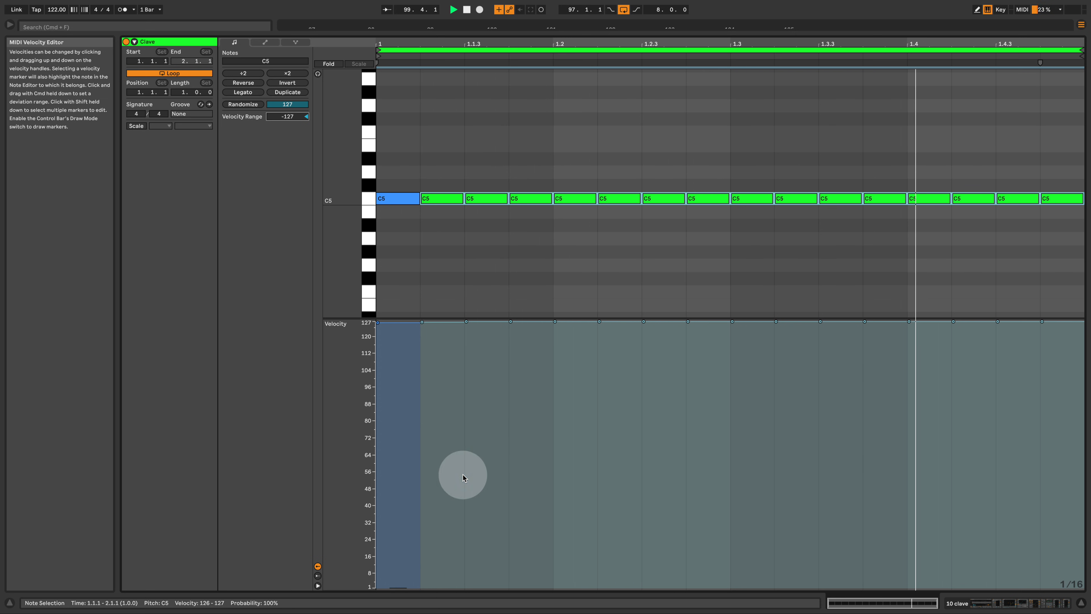
key("space")
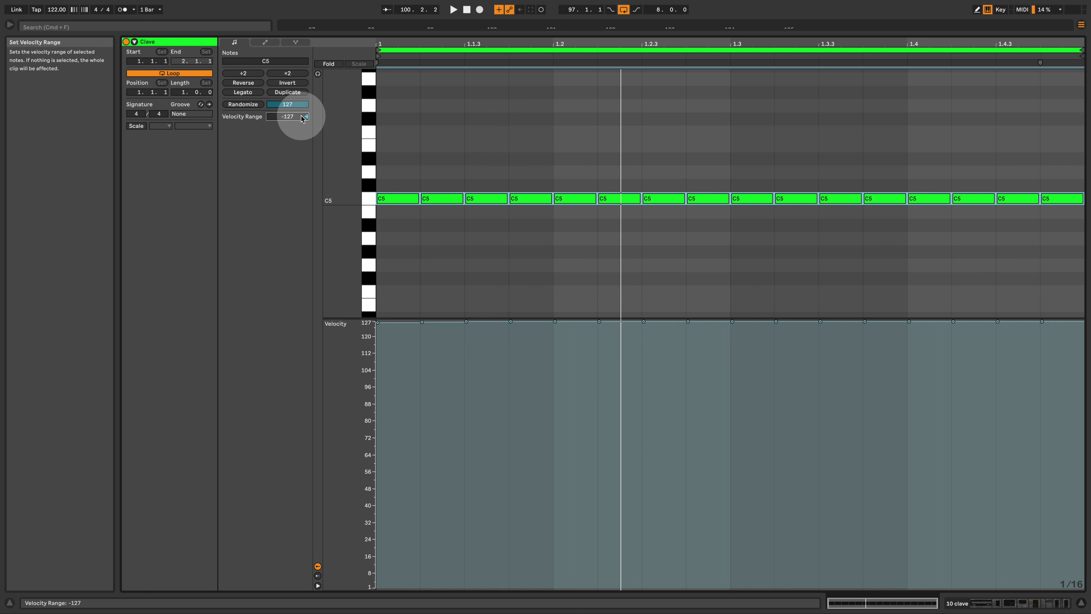
Step: Set the velocity range of all the notes to -52 and listen to the variation
mouse_move(288, 116)
left_mouse_down()
mouse_move(288, 69)
mouse_move(287, 84)
left_mouse_up()
key("space")
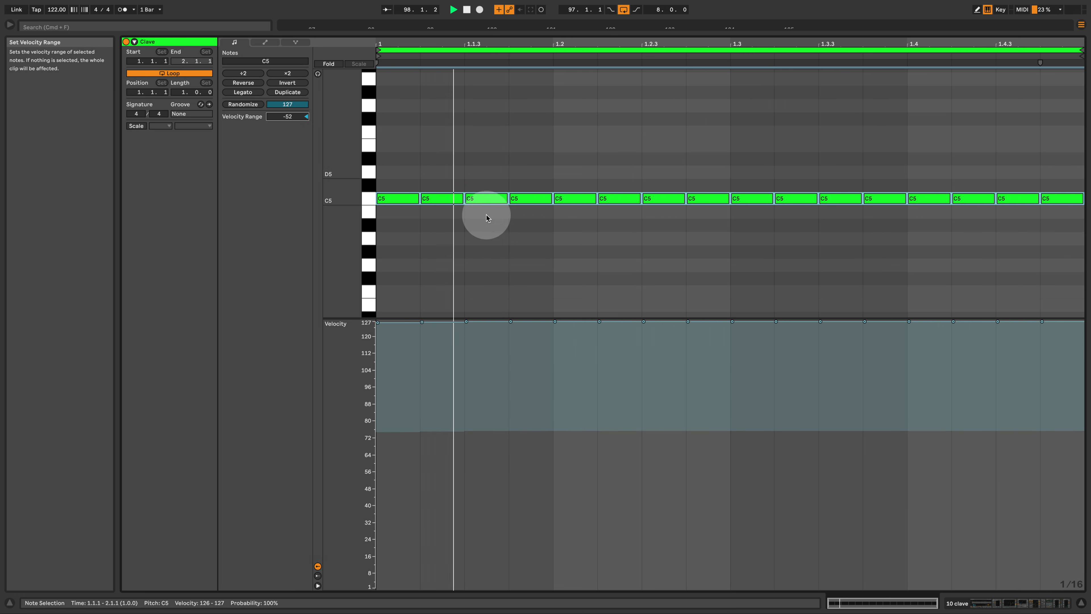
left_click(528, 232)
left_click(283, 120)
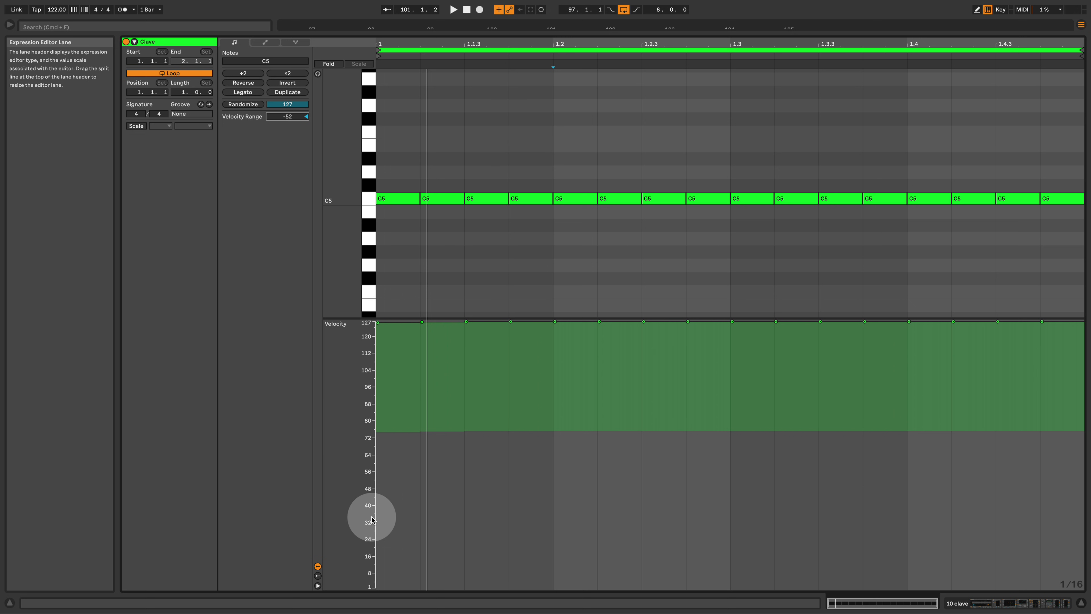
Step: Show the probability lane beneath the velocity lane and resize both so their scales are easy to read
left_click(318, 576)
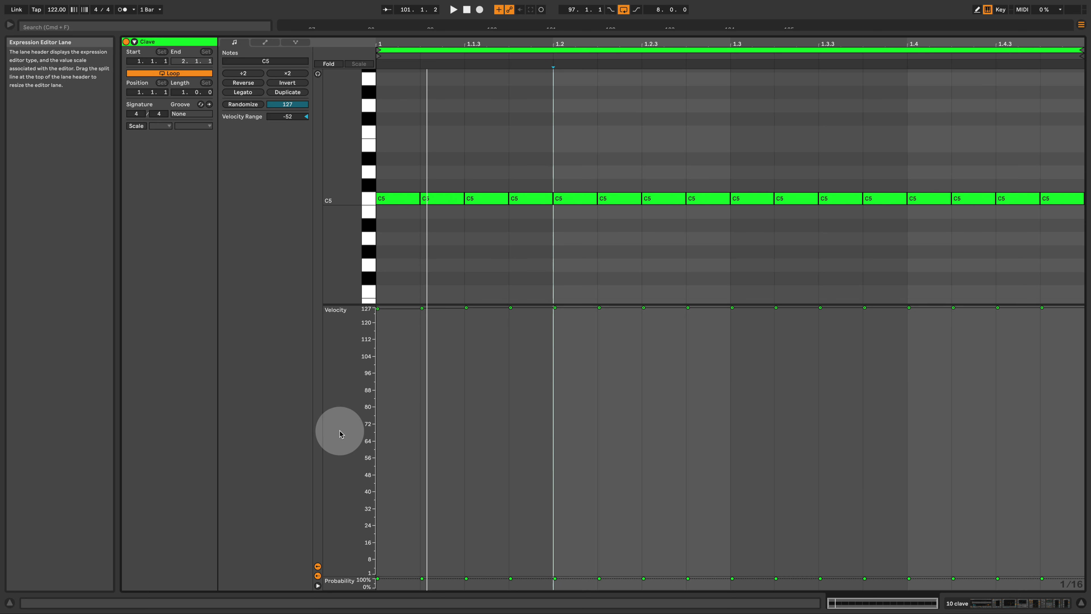
left_click_drag(345, 579, 337, 459)
left_click_drag(361, 187, 358, 345)
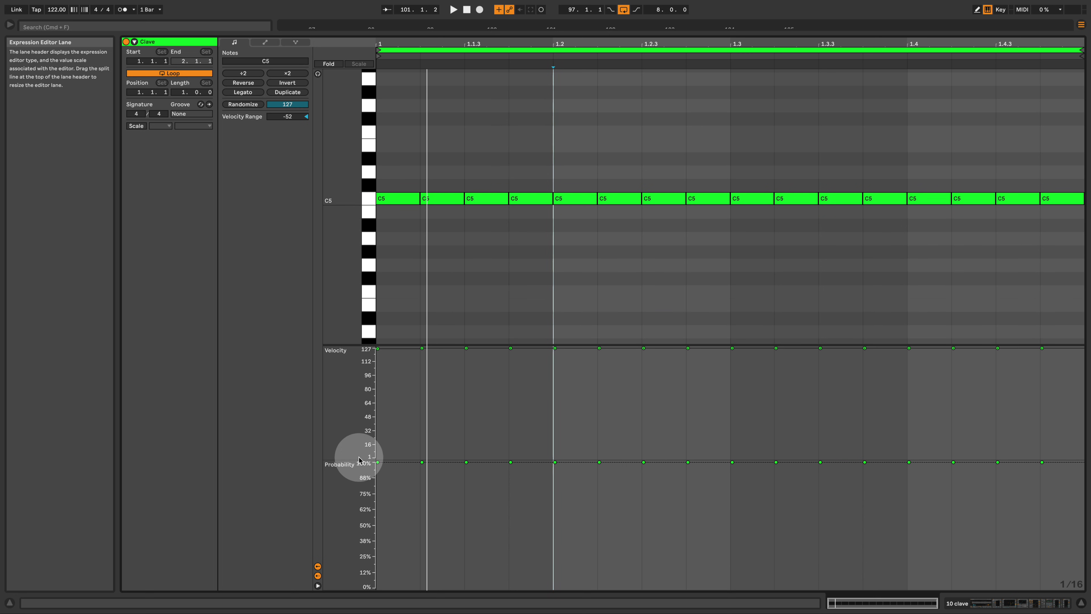
left_click_drag(353, 461, 353, 402)
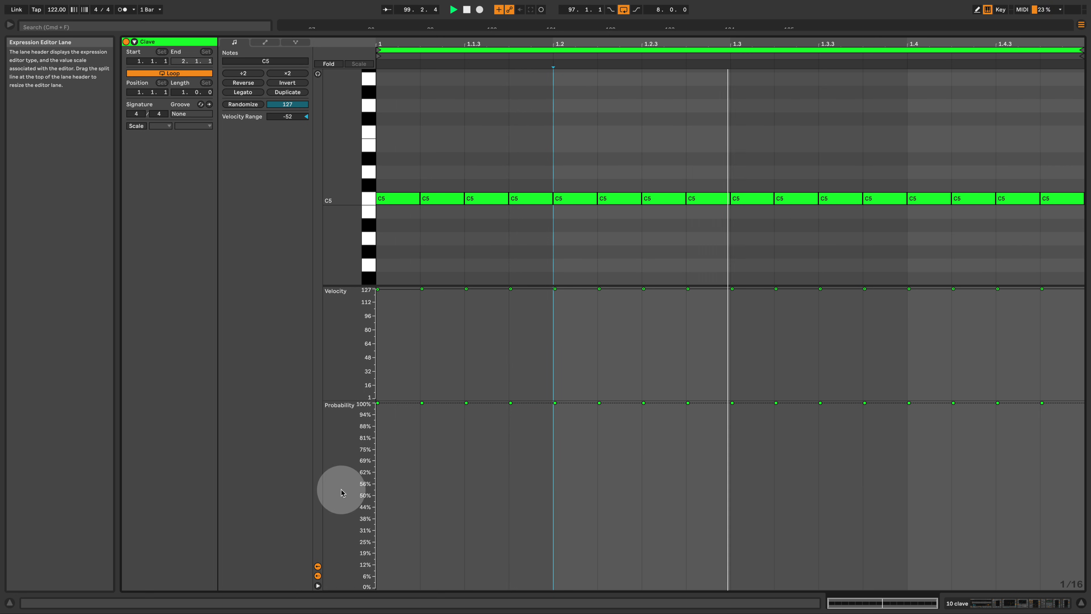
Step: Select the four notes of the first beat and lower their probability to 50%
left_click(396, 408)
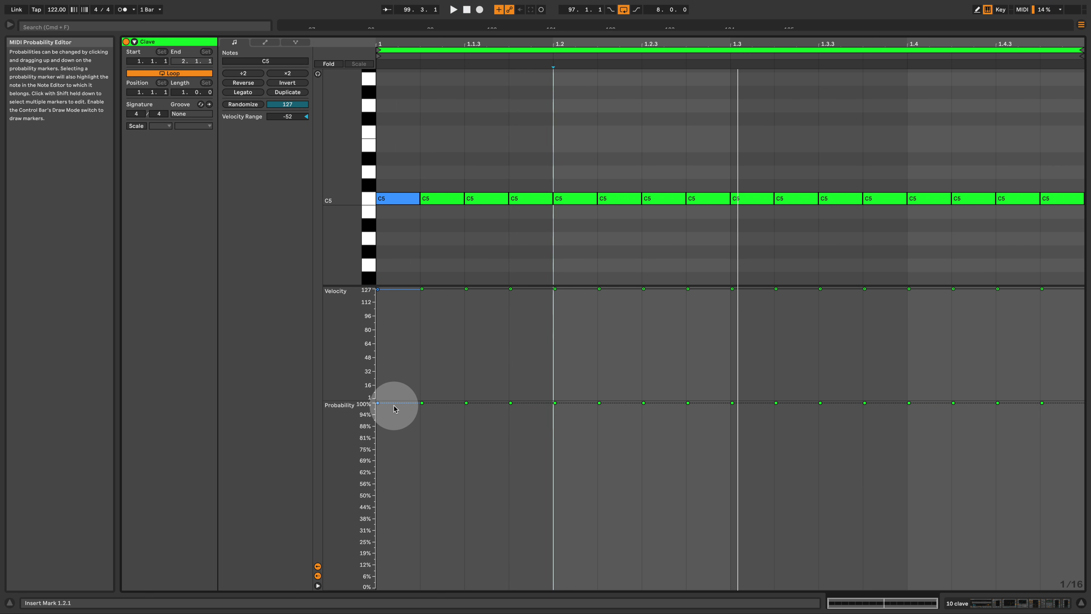
mouse_move(395, 408)
left_mouse_down()
mouse_move(396, 422)
mouse_move(525, 438)
left_mouse_up()
left_click_drag(548, 222, 378, 182)
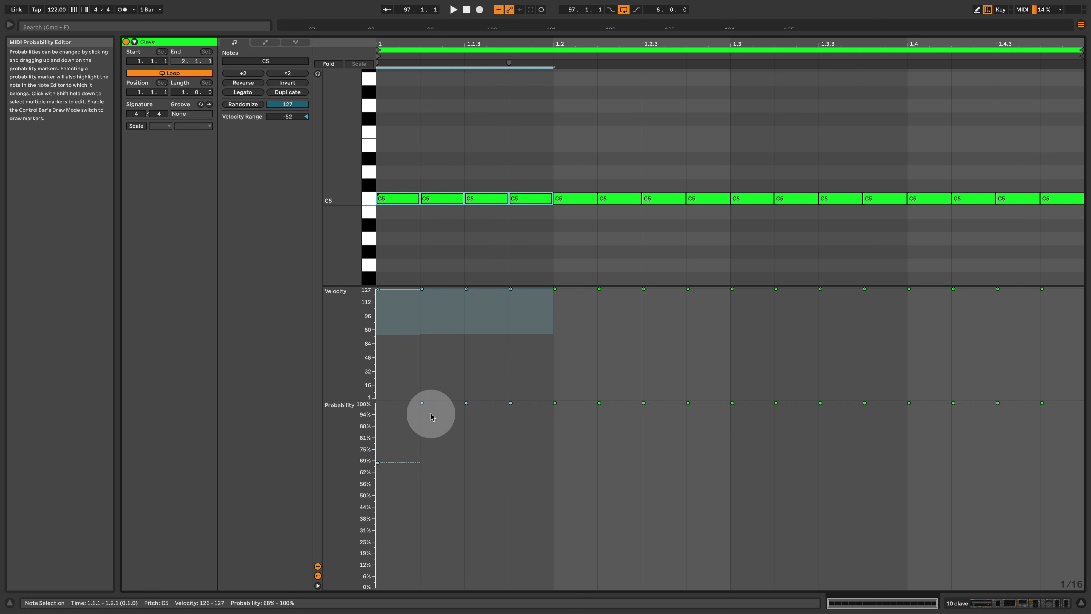
left_click_drag(435, 406, 436, 581)
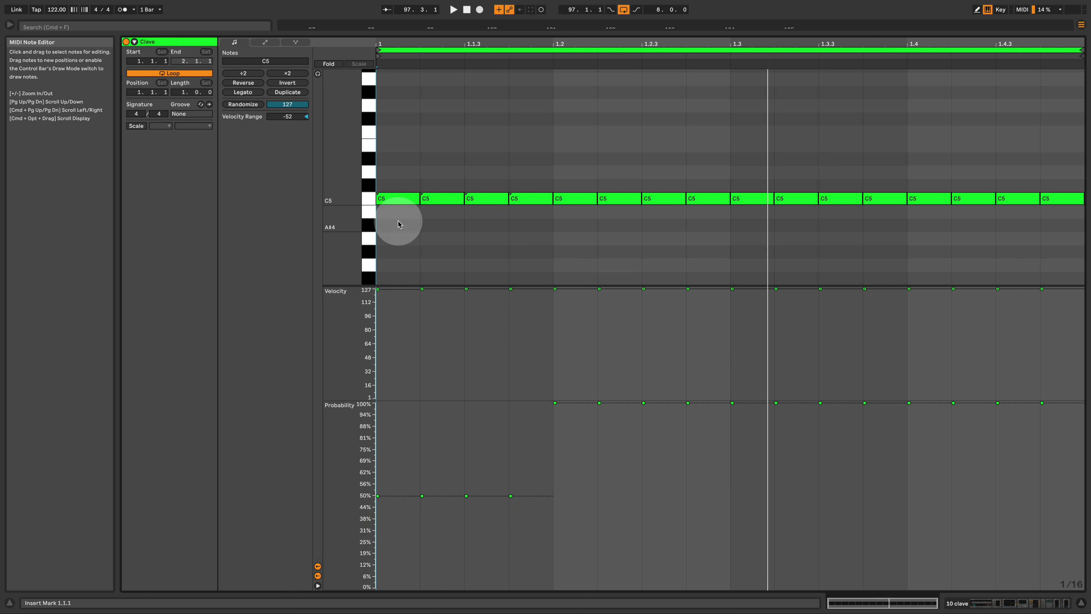
Step: Select every note in the clip, set the probability of them all to 50% and play it
left_click_drag(397, 221, 1067, 172)
left_click_drag(586, 415, 585, 495)
left_click(553, 454)
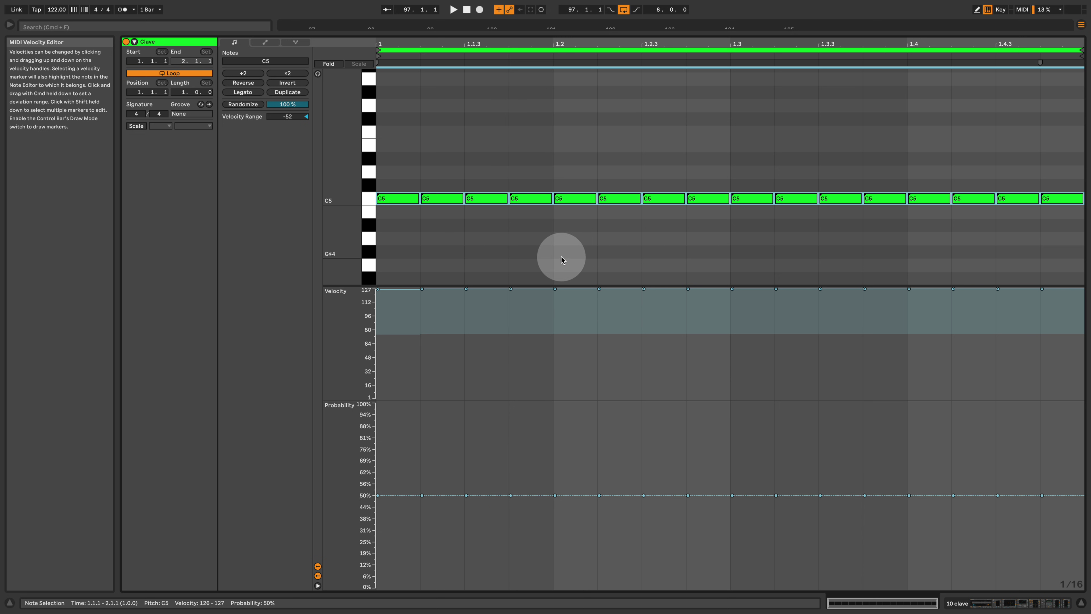
key("space")
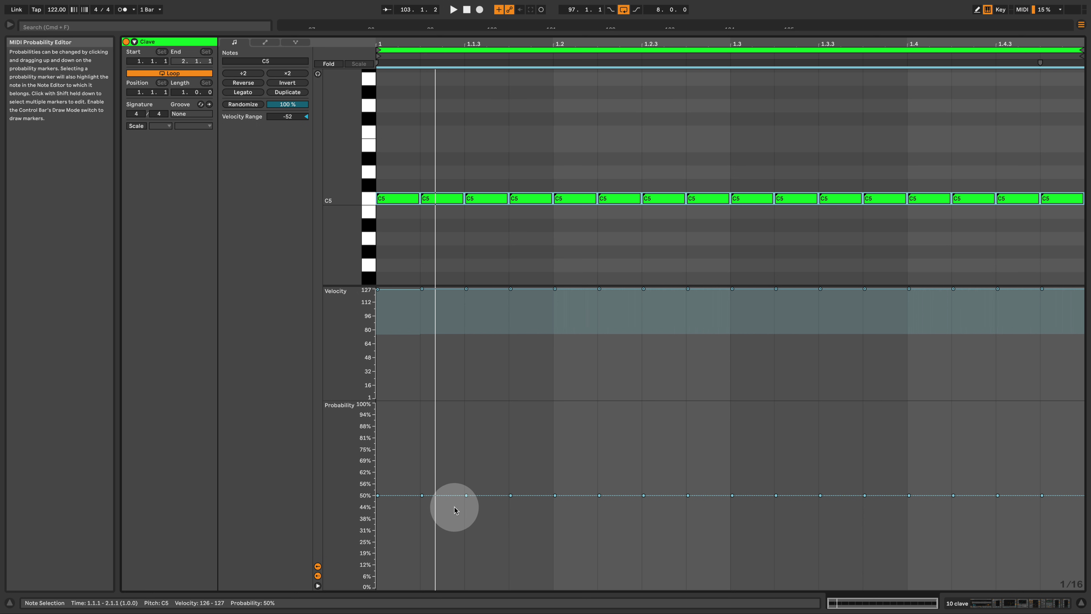
Step: Set the probability of all the selected notes to 84% and audition the clip
left_click(454, 499)
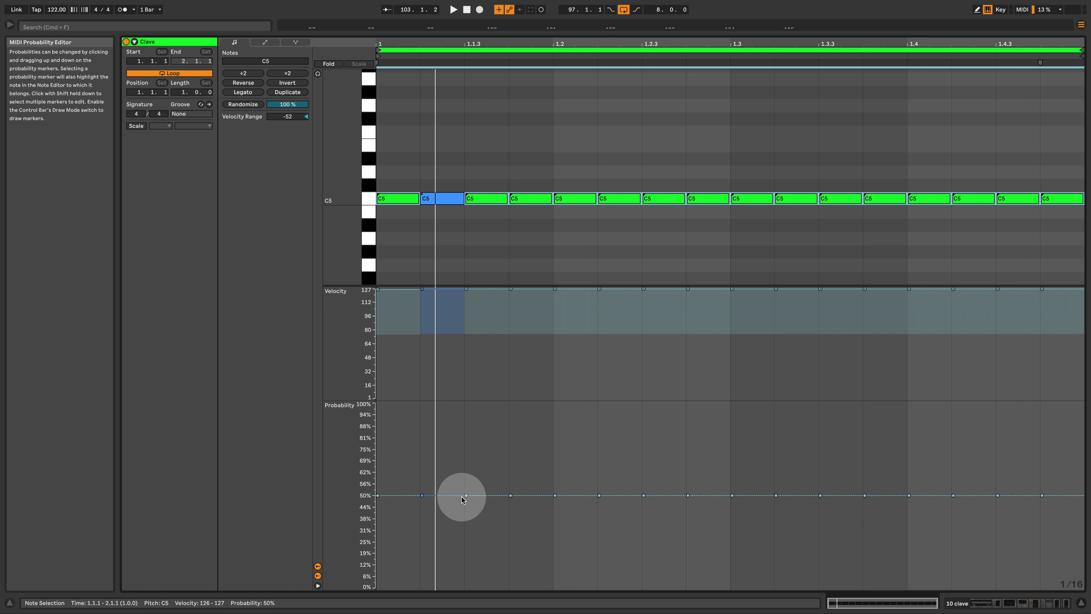
left_click(602, 288)
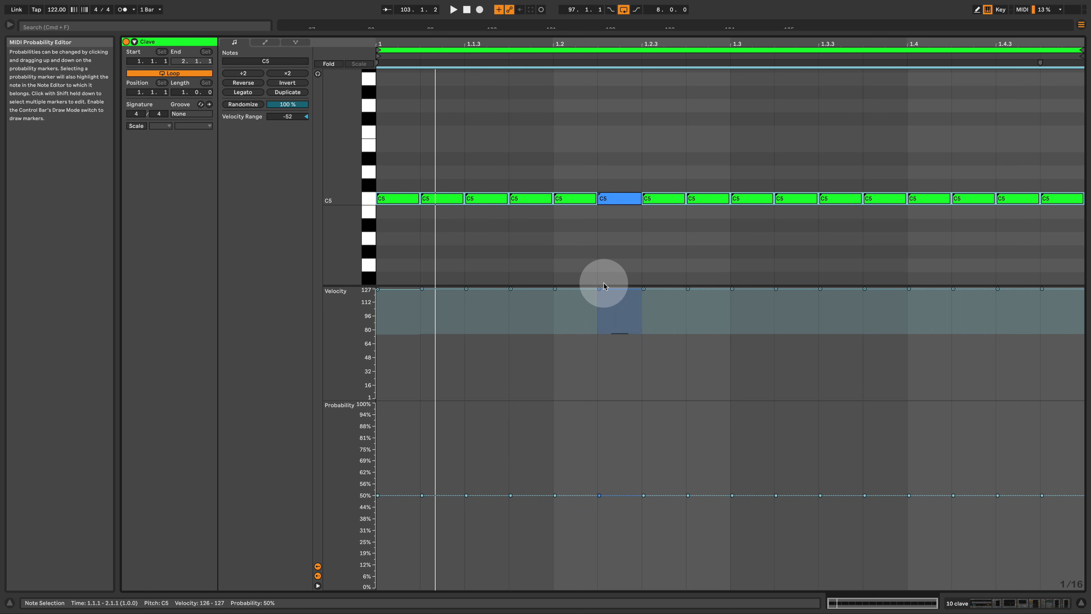
left_click(552, 250)
left_click(658, 199)
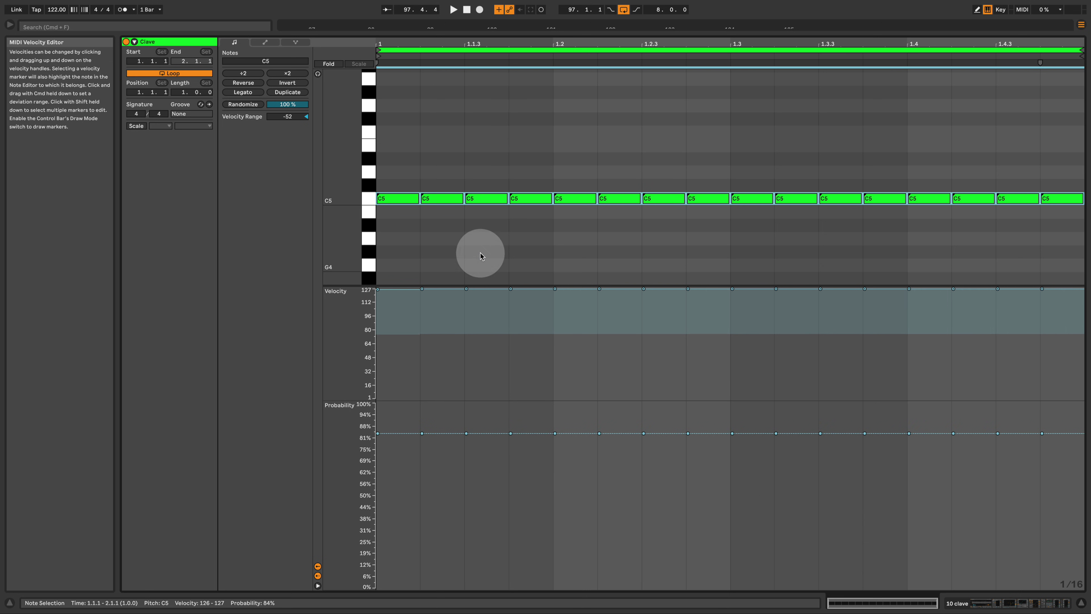
key("space")
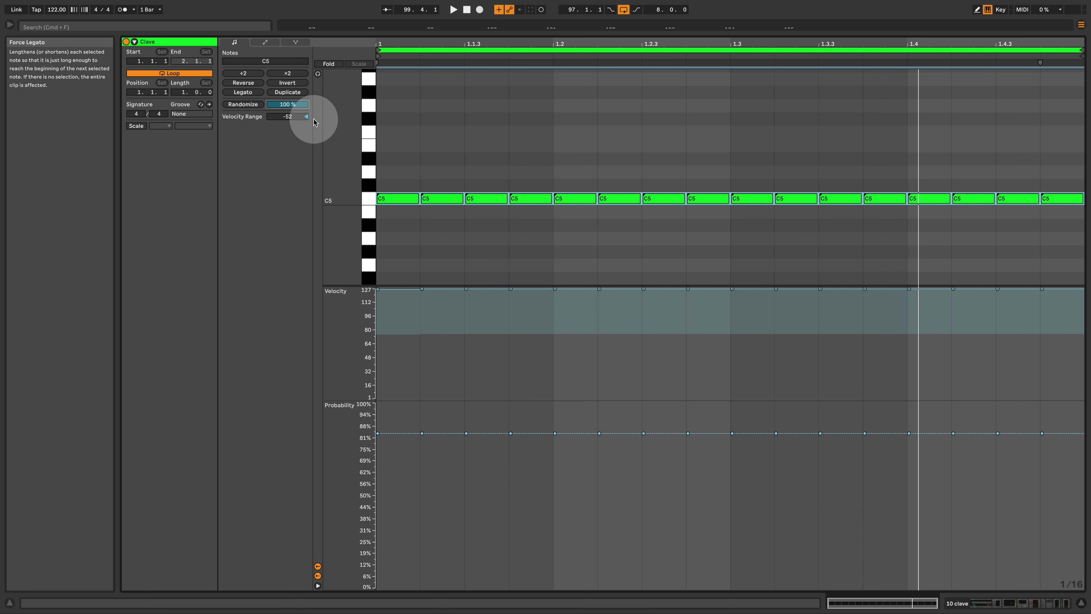
Step: Randomize the probability of all the notes at 100% amount several times while playing the clip
left_click(251, 104)
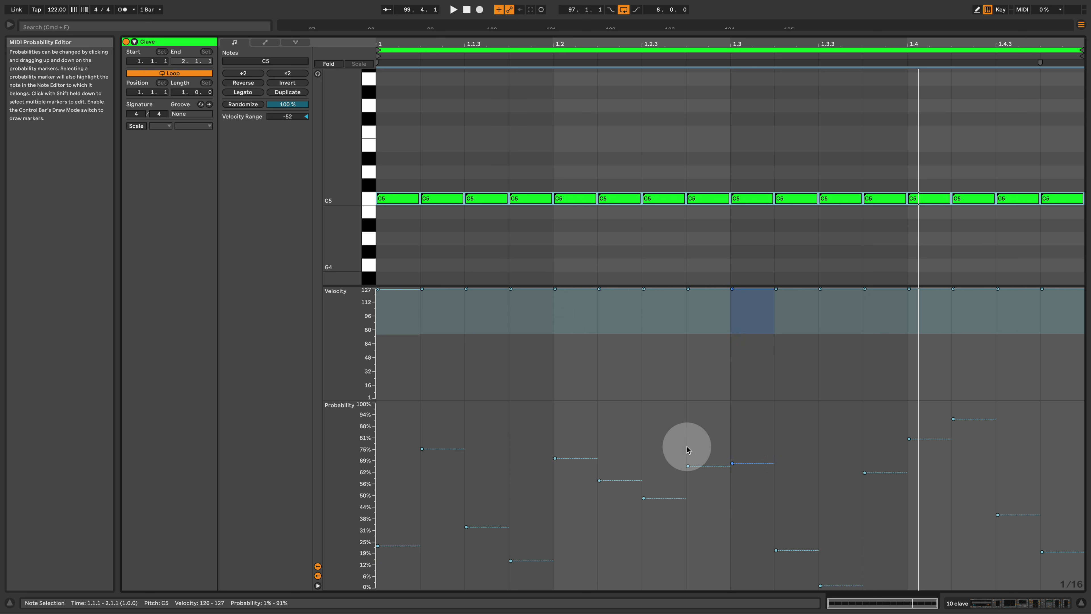
key("space")
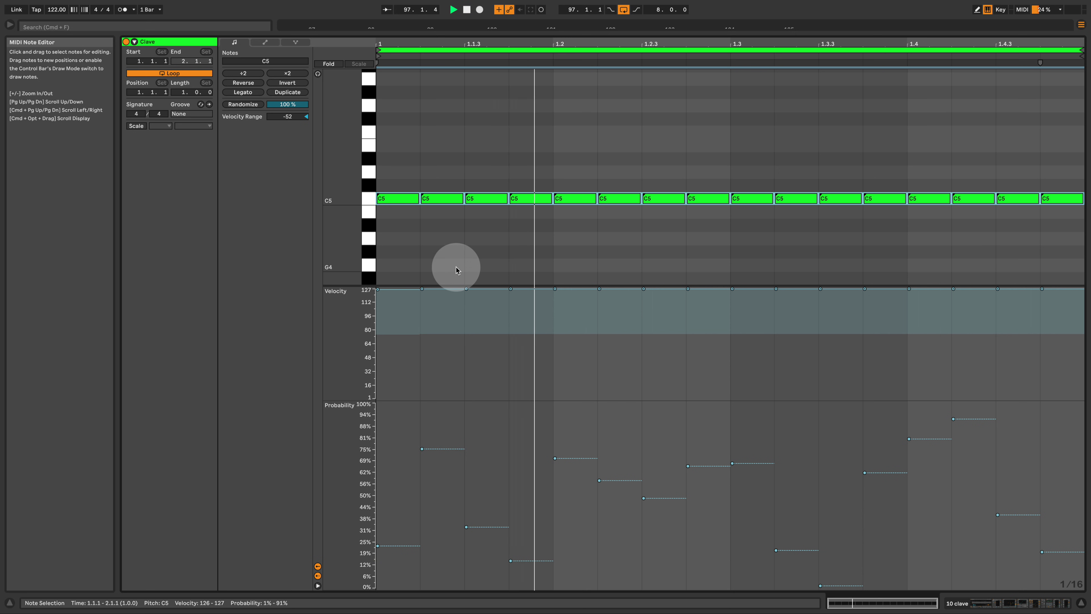
left_click(248, 105)
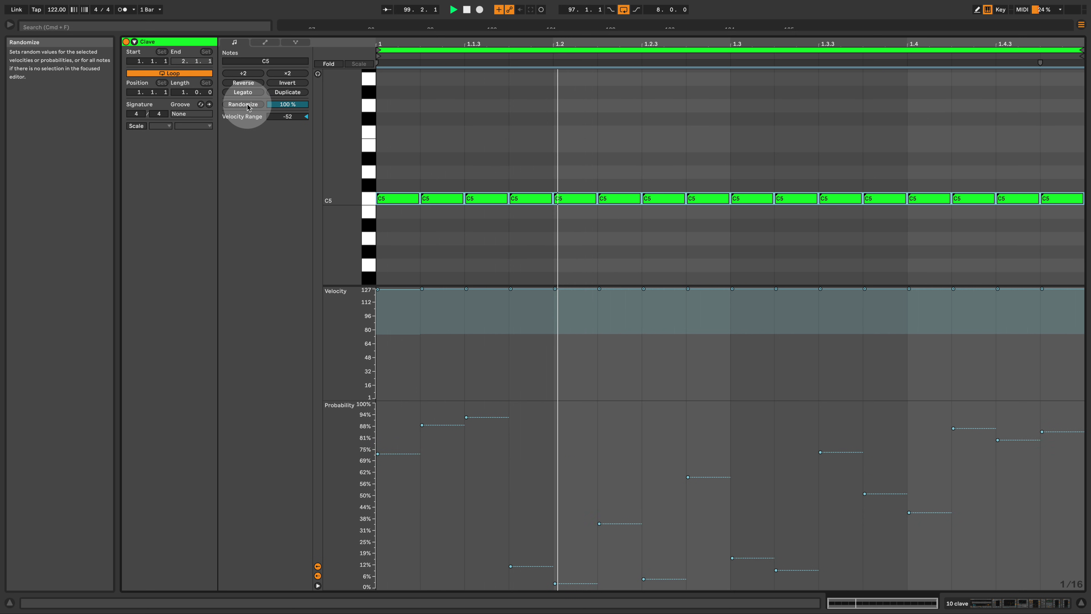
left_click(248, 104)
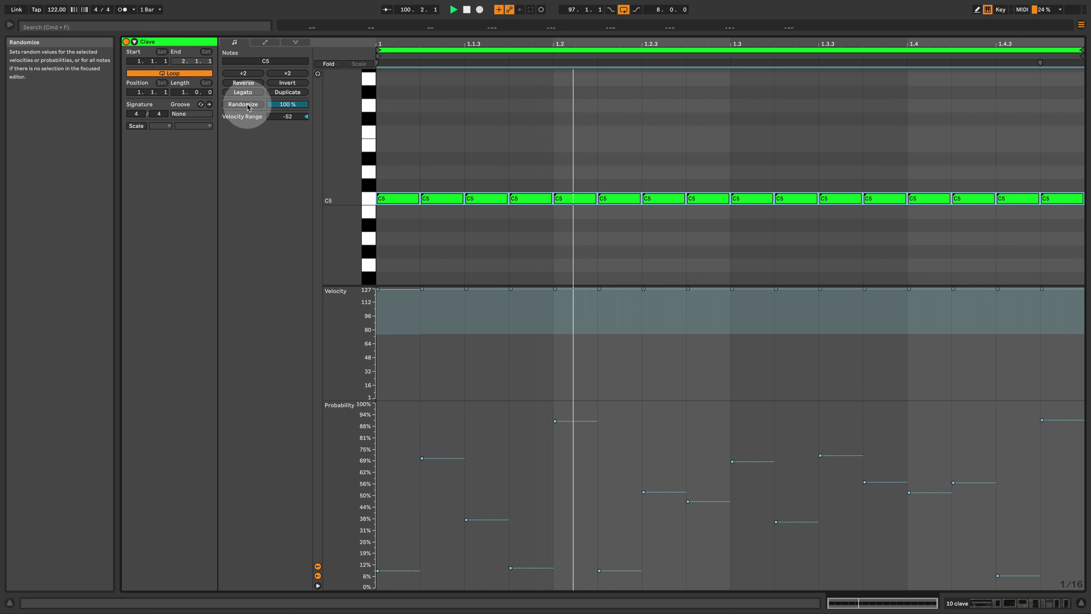
Step: Randomize the probabilities of the selected notes two more times at 100%
left_click(248, 105)
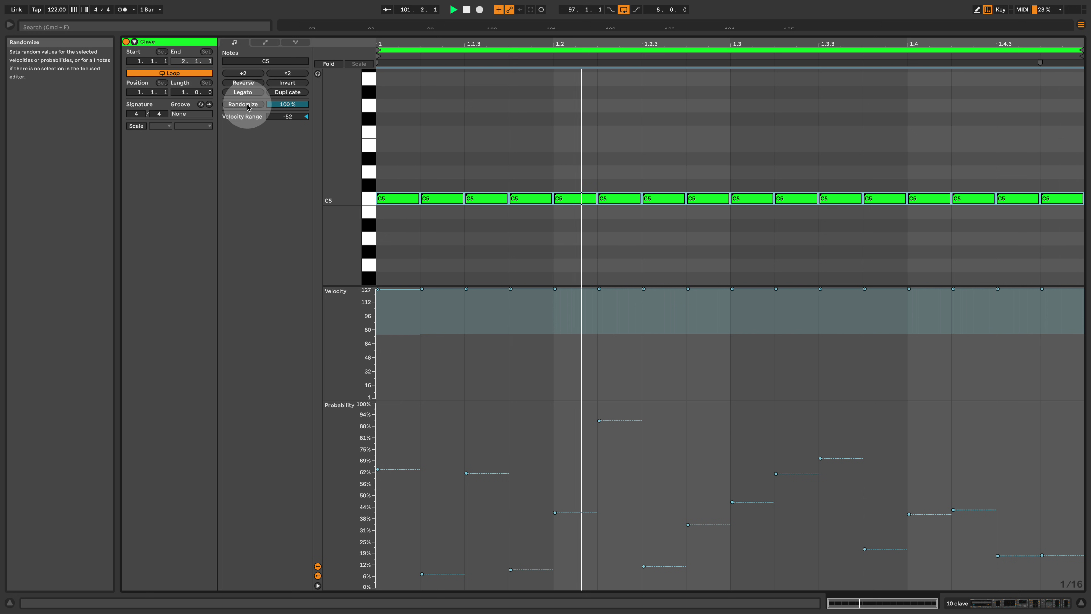
left_click(248, 105)
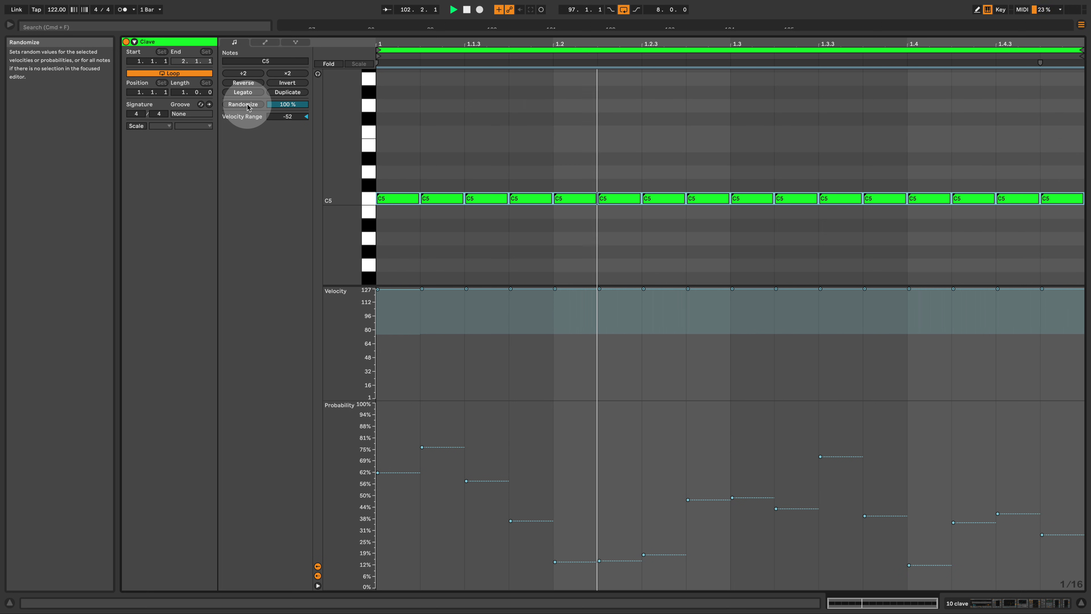
Step: Clear the note selection and randomize the velocities of the whole clip several times at an amount of 127, stopping playback in between
left_click(496, 241)
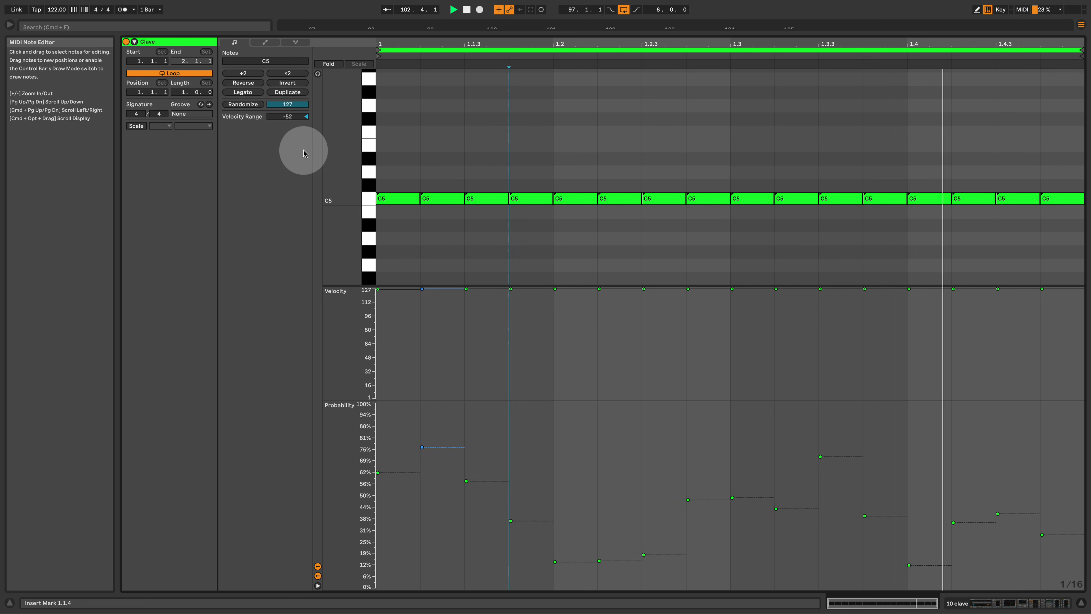
left_click(246, 106)
left_click(247, 106)
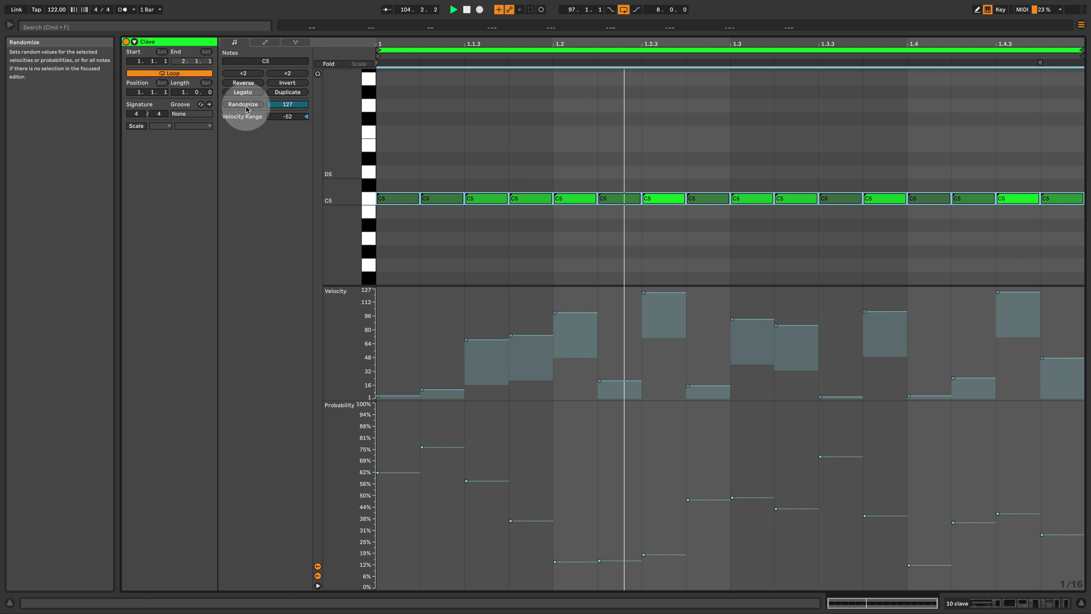
left_click(247, 106)
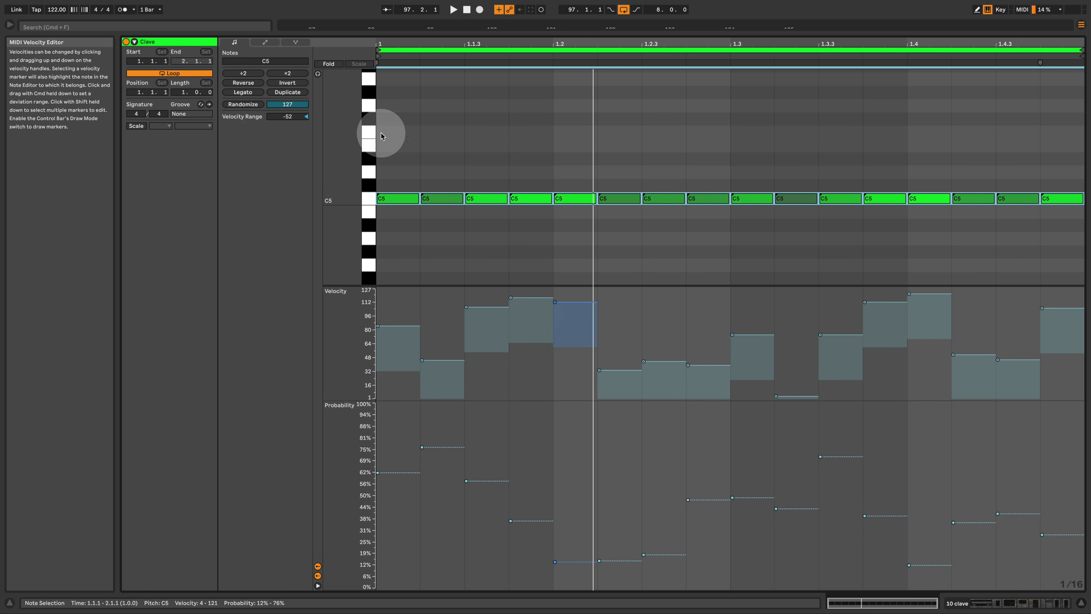
left_click(235, 105)
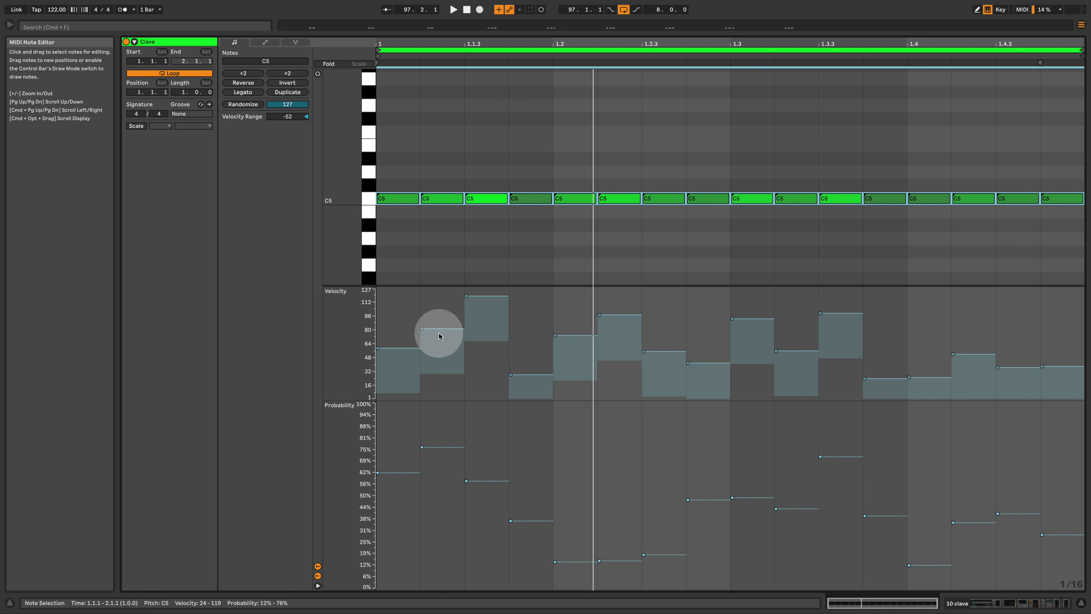
Step: Select the notes' probability markers and randomize their probabilities several times at 100%
left_click(406, 438)
left_click_drag(405, 437, 1083, 593)
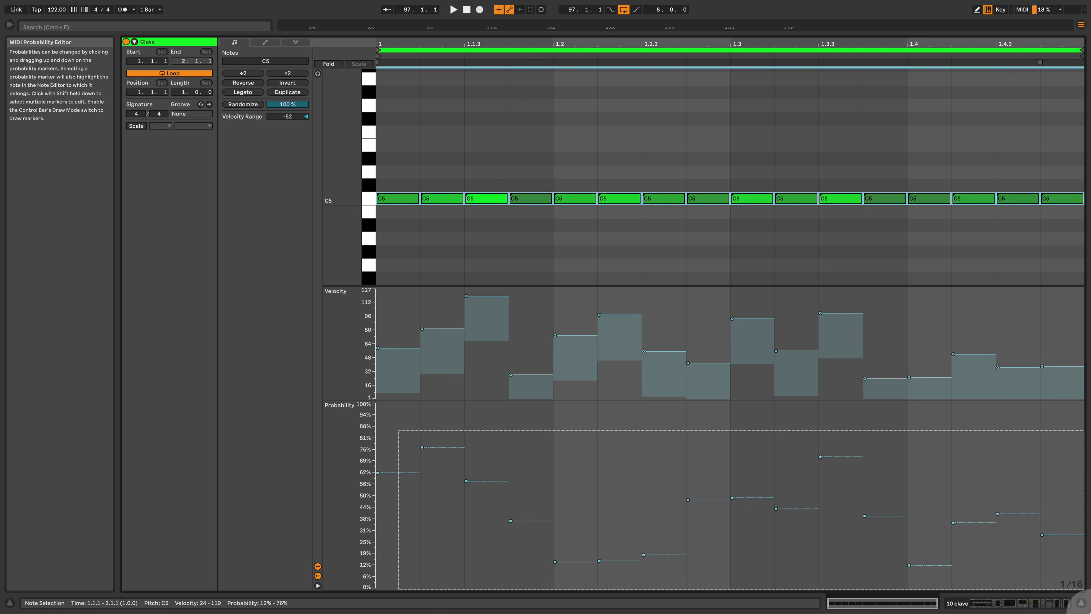
left_click(243, 106)
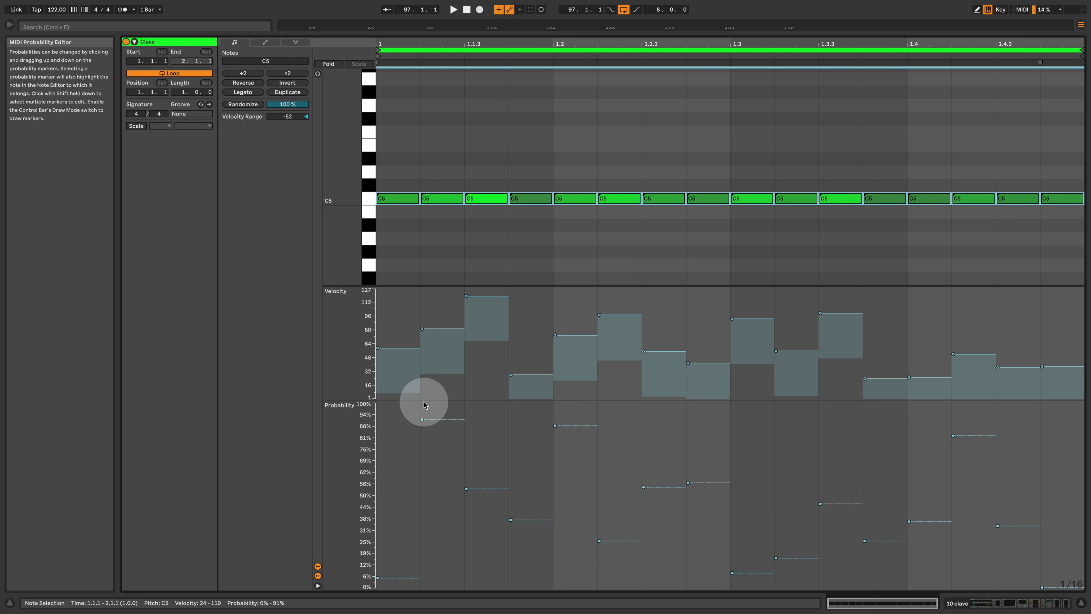
left_click(247, 107)
left_click(247, 108)
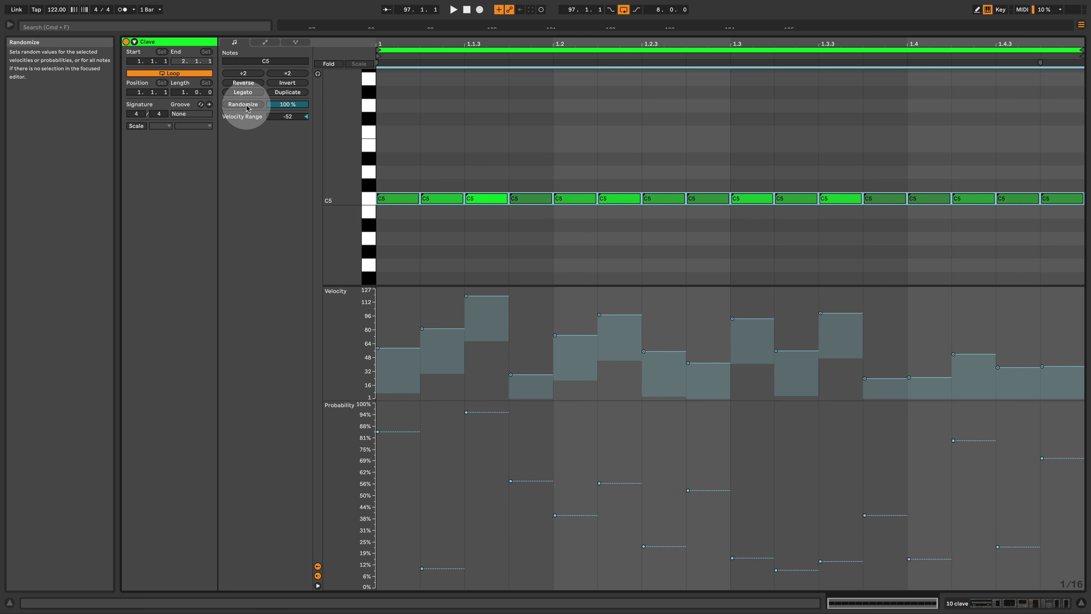
Step: Select the notes' velocity markers and randomize only their velocities several times at an amount of 127
left_click_drag(396, 295, 1079, 413)
left_click(253, 107)
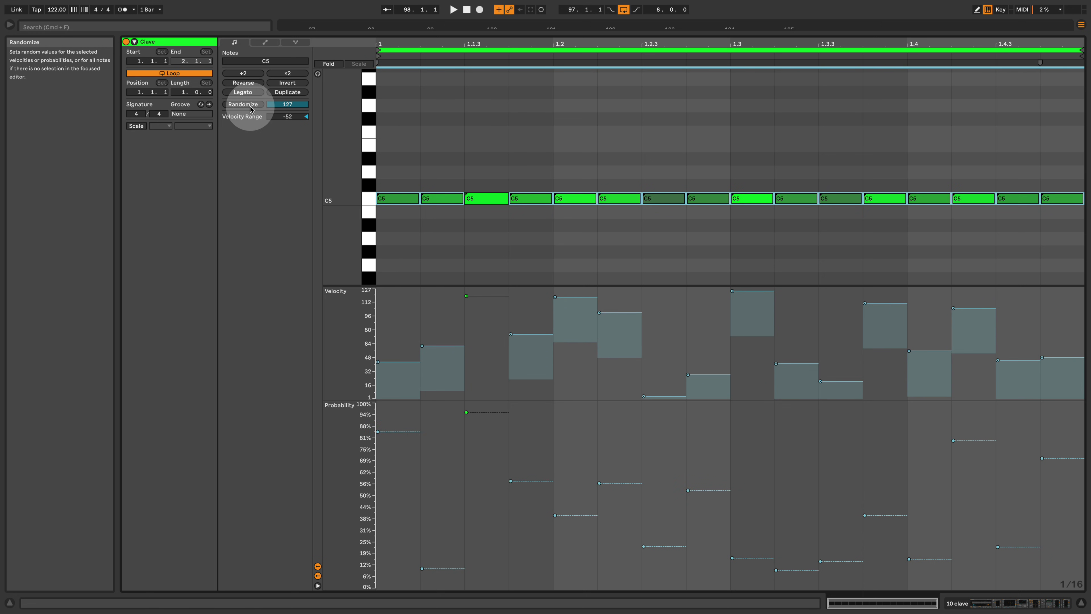
left_click(253, 108)
left_click(253, 109)
Step: Try a velocity range of -32 on the selected notes, set it to +71, and start playback
left_click_drag(291, 117, 301, 126)
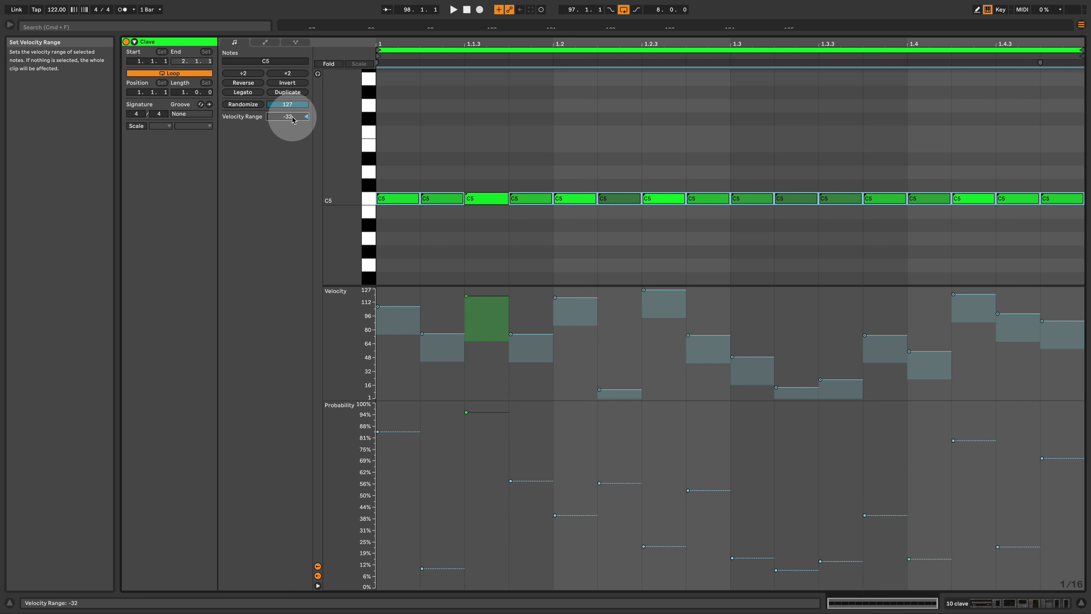
left_click_drag(302, 120, 302, 75)
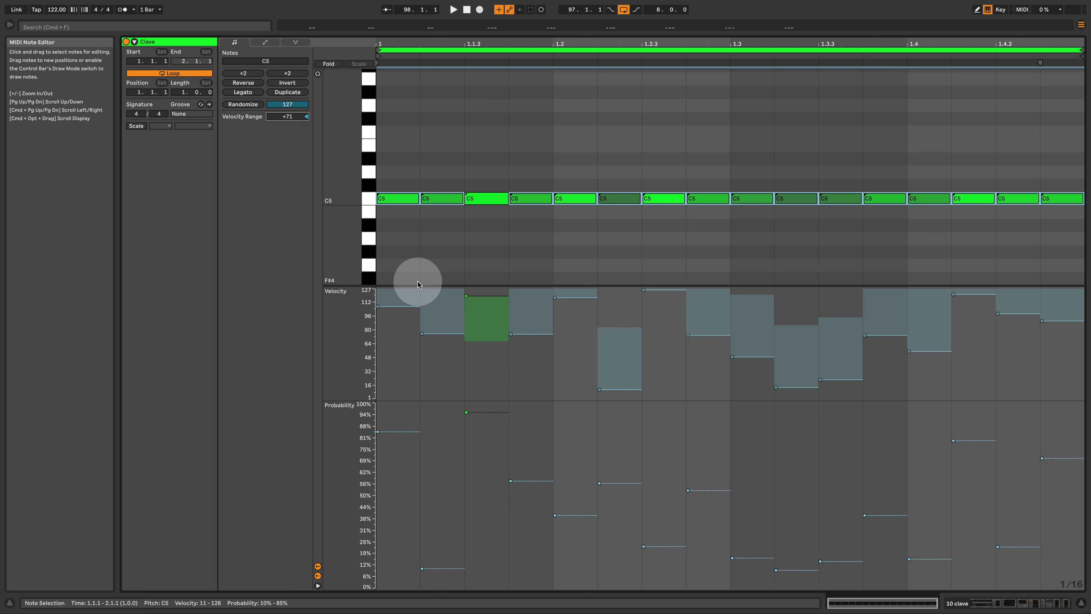
key("space")
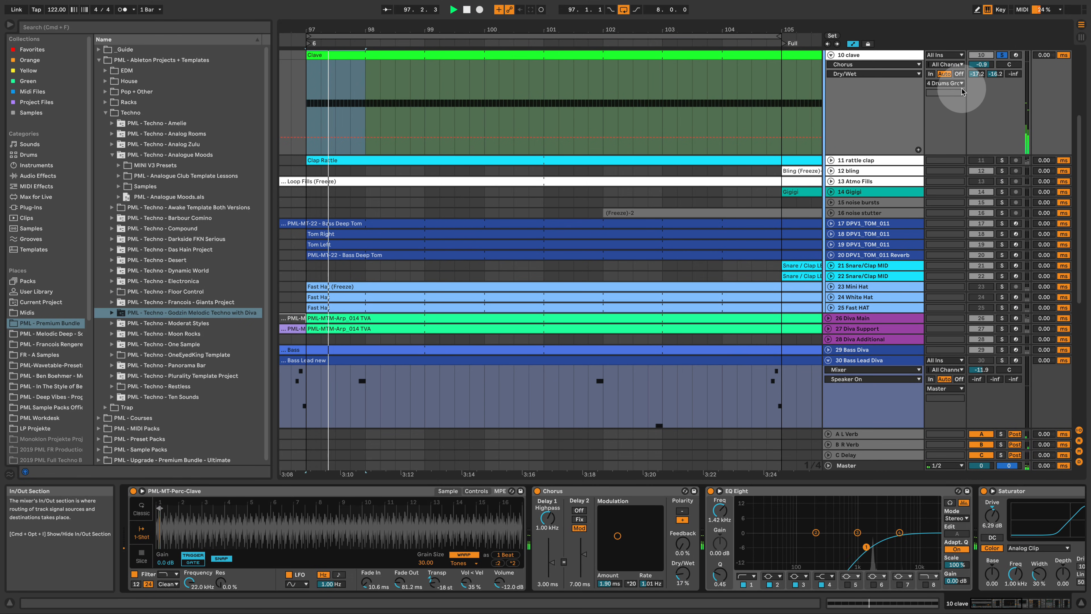
Step: Unsolo the clave track to hear it with the other tracks and raise its track volume to 6.0 dB
scroll(877, 244, "up", 3)
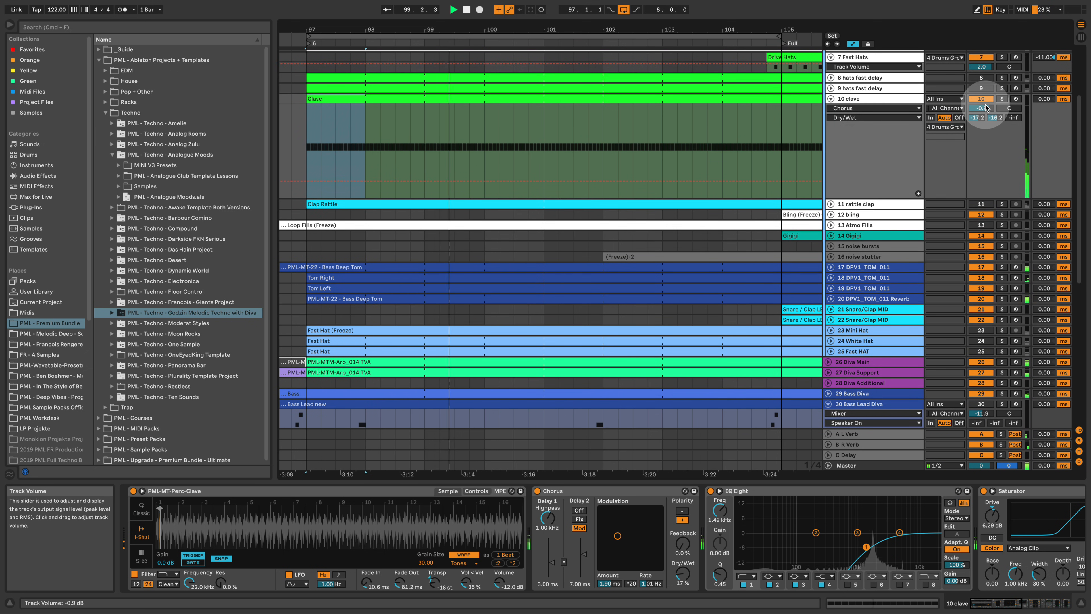
left_click_drag(987, 107, 997, 50)
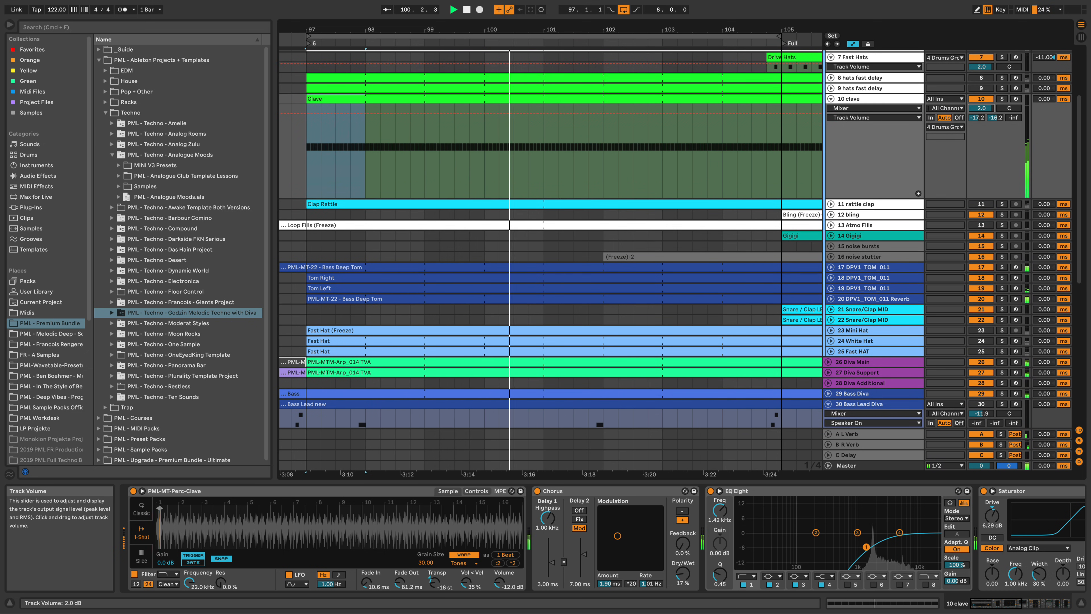
left_click_drag(982, 109, 981, 60)
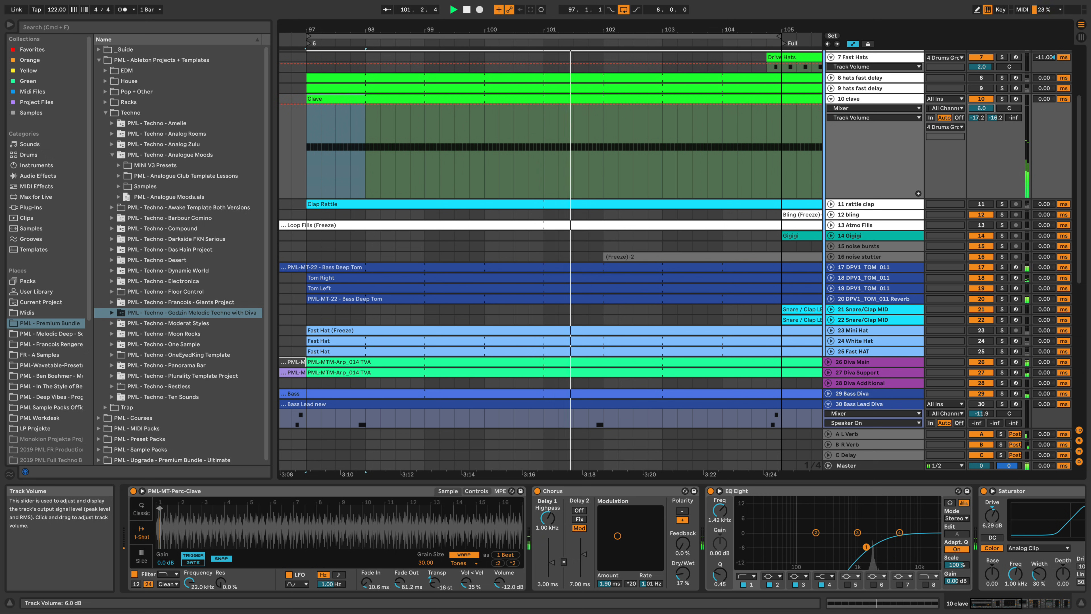
Step: Raise the output volume of the PML-MT-Perc-Clave sampler on the clave track to -5.14 dB
left_click(891, 99)
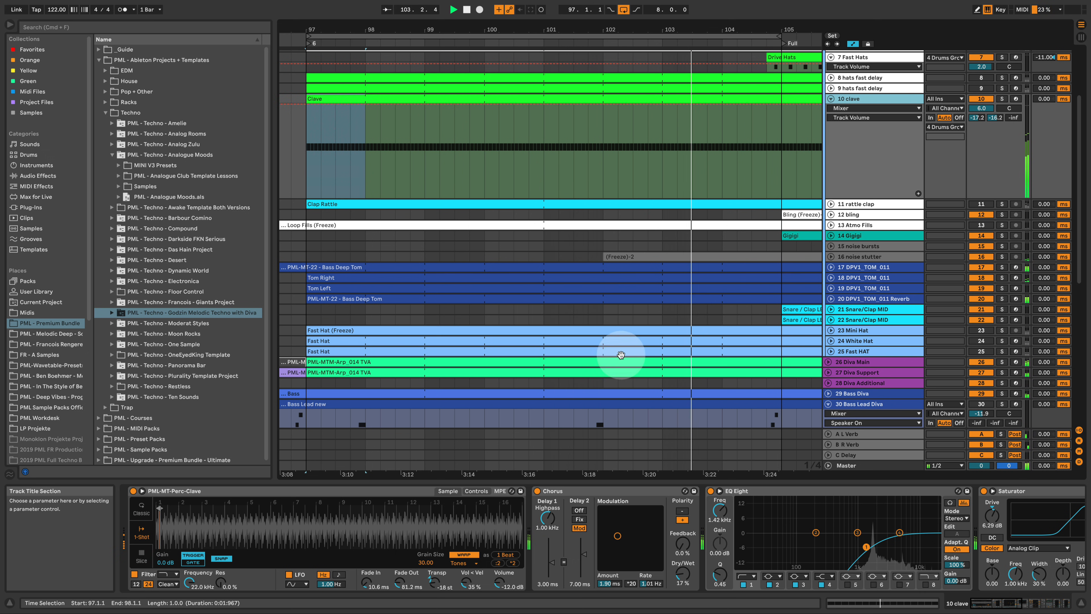
left_click(514, 581)
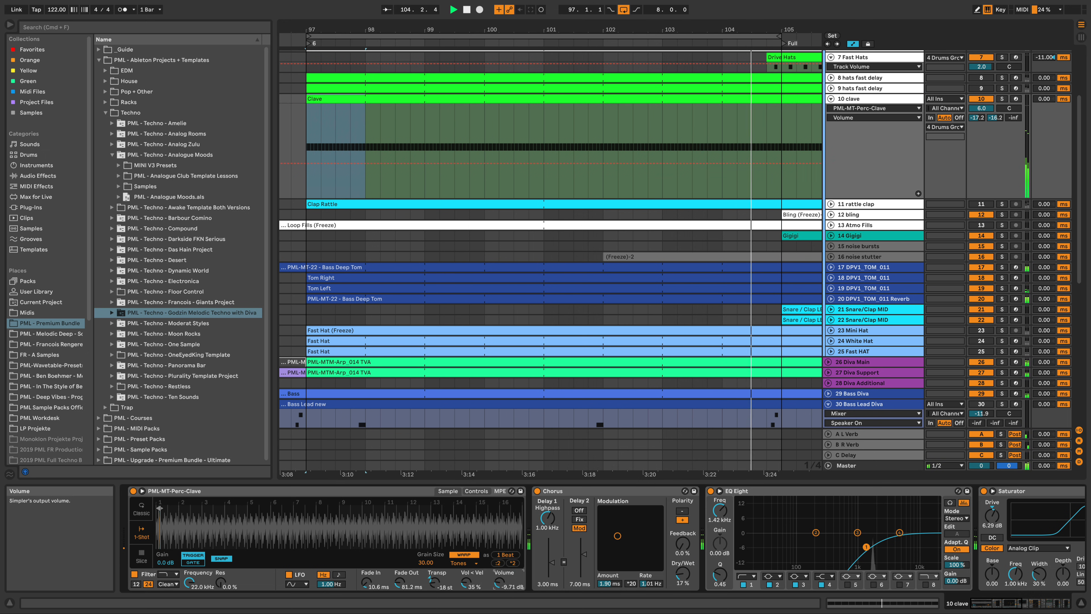
left_click_drag(514, 582, 514, 579)
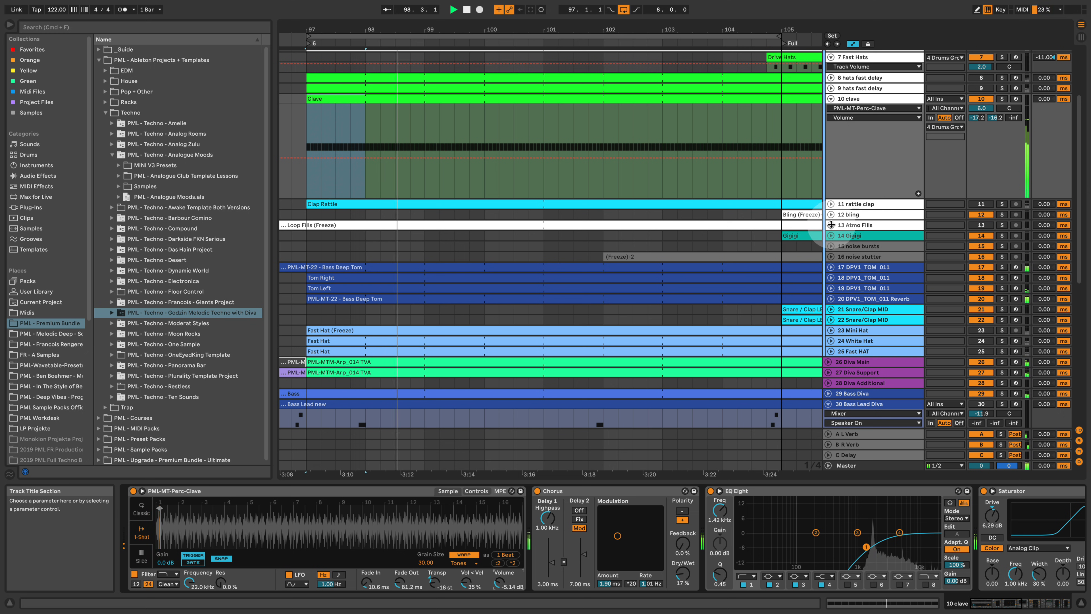
Step: Activate the Hihat Closed 808 track in the drums group so it plays along with the clave
scroll(825, 157, "up", 5)
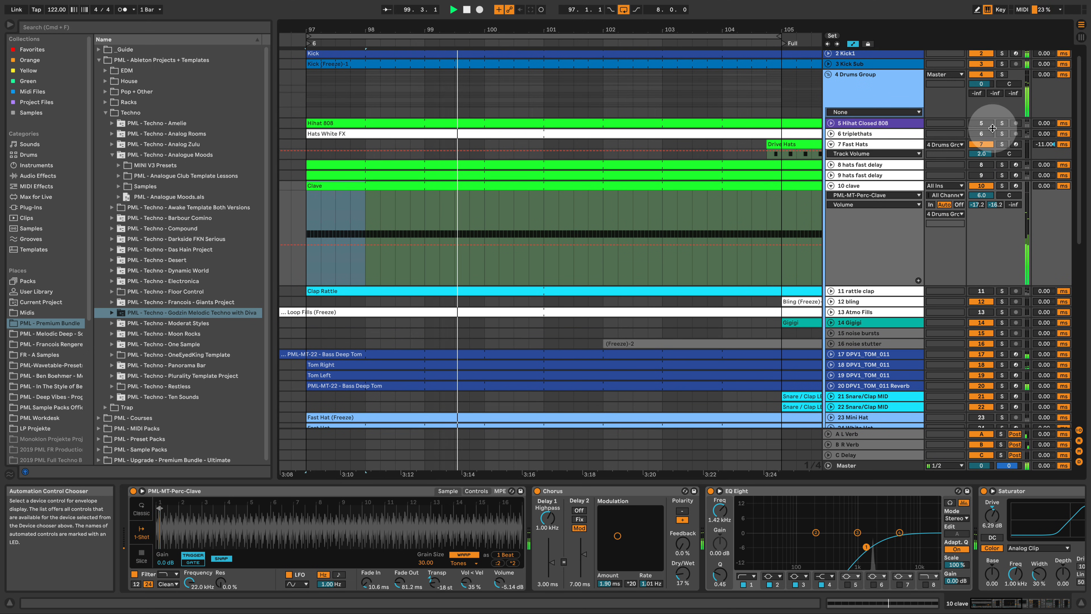
left_click(981, 123)
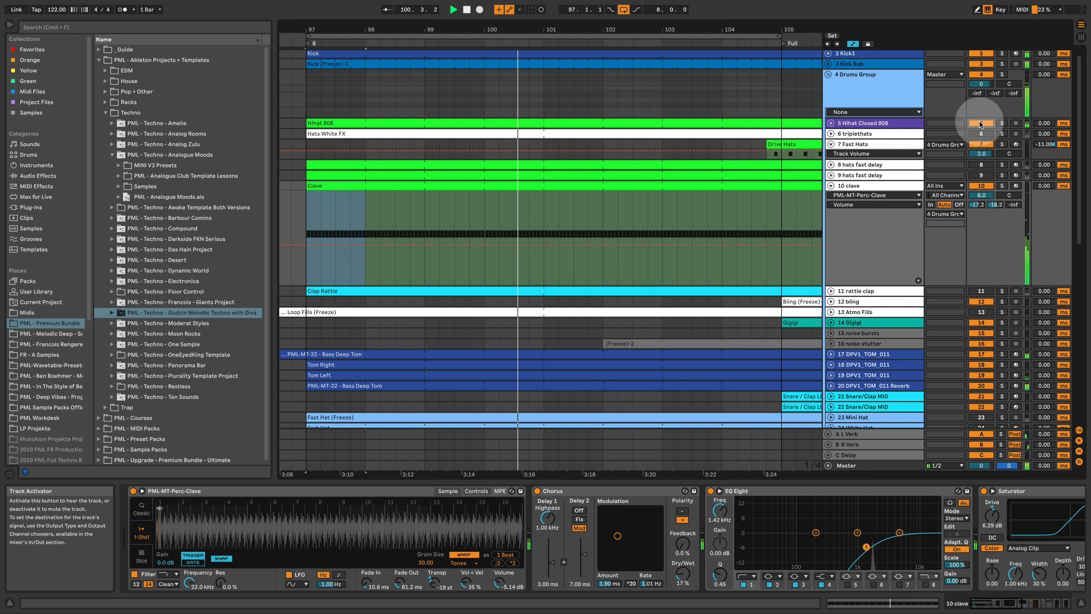